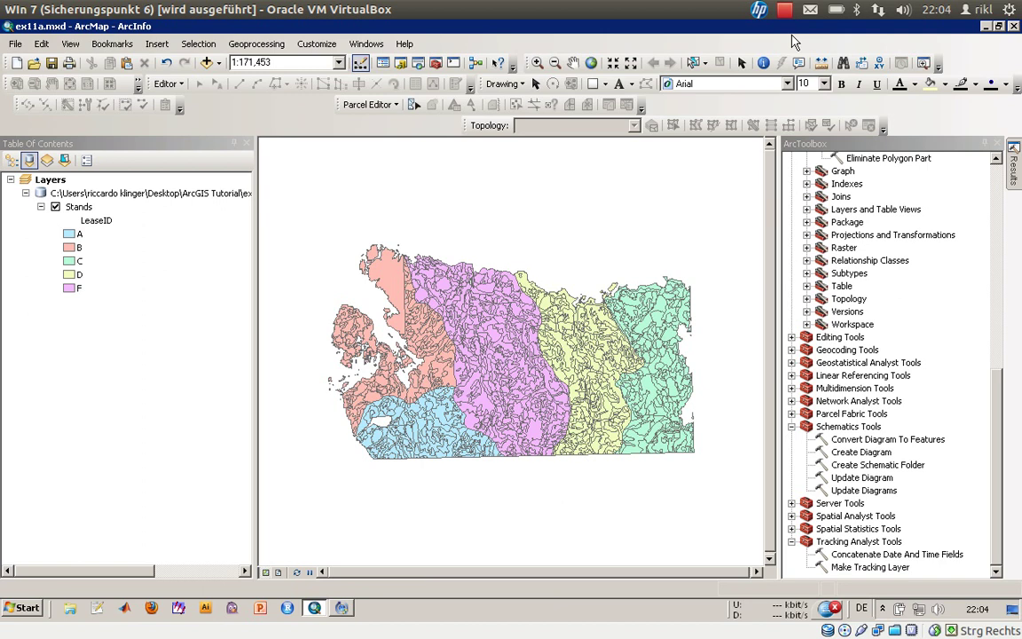
Step: Open the Stands attribute table and highlight the StandValue and ValuePerMeter columns
{"action": "right_click", "coordinate": [80, 208]}
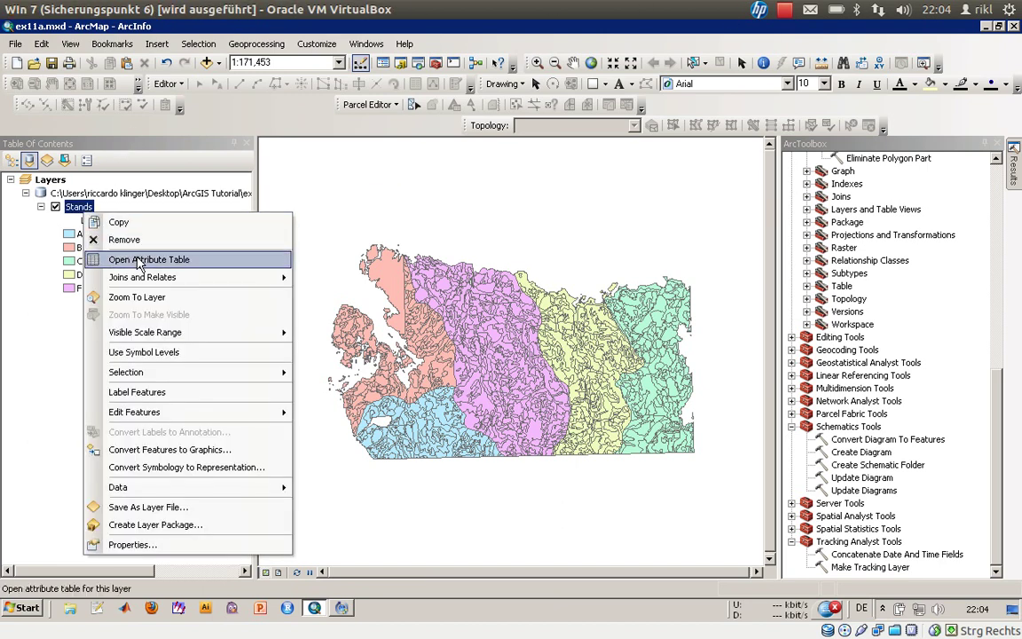
{"action": "left_click", "coordinate": [135, 259]}
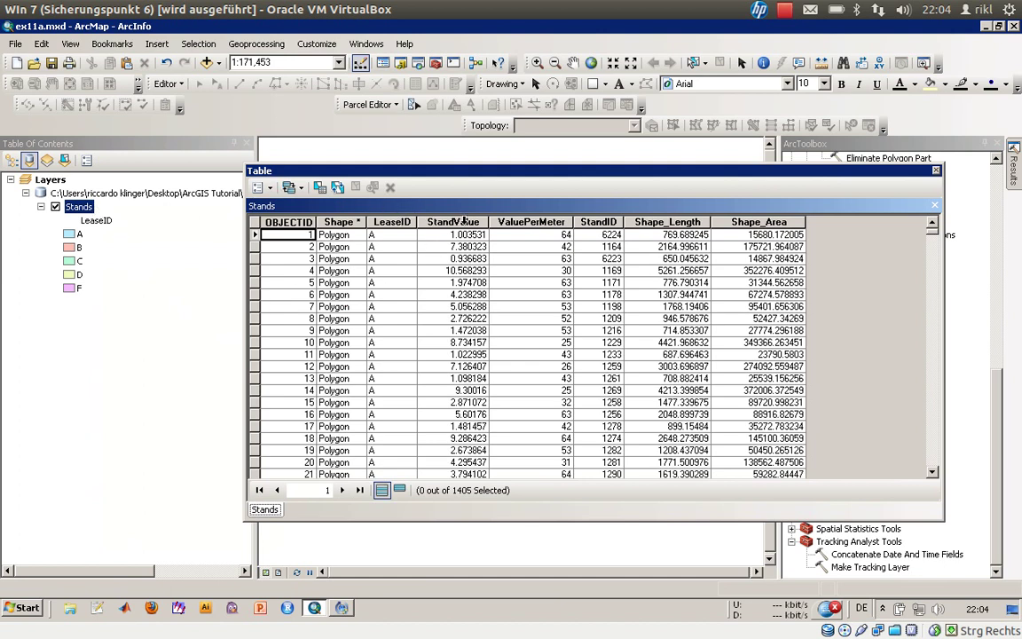
{"action": "left_click", "coordinate": [463, 220]}
{"action": "left_click", "coordinate": [502, 221]}
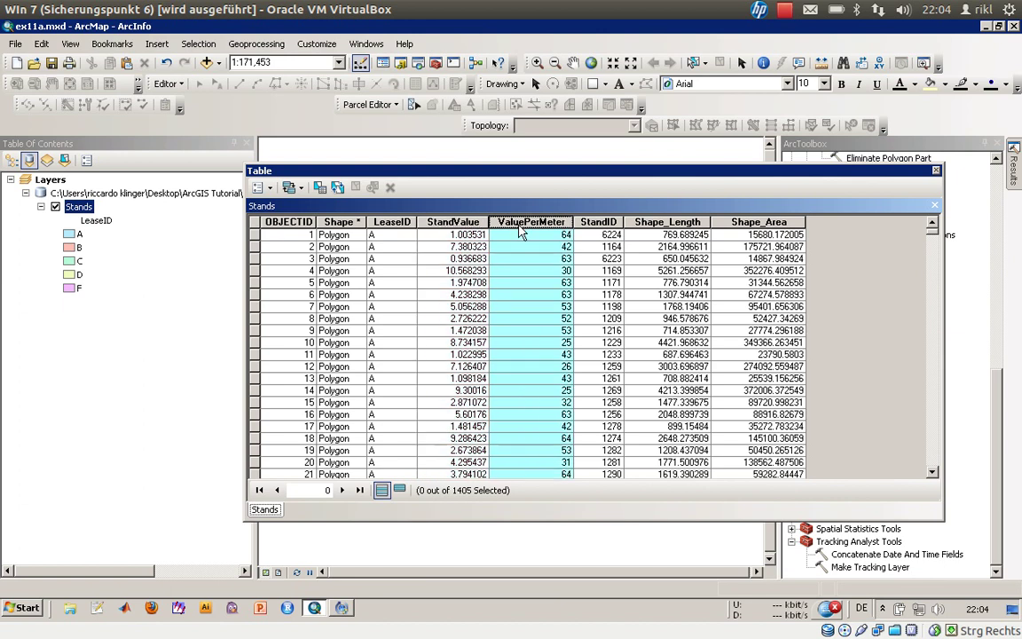
{"action": "left_click", "coordinate": [439, 236]}
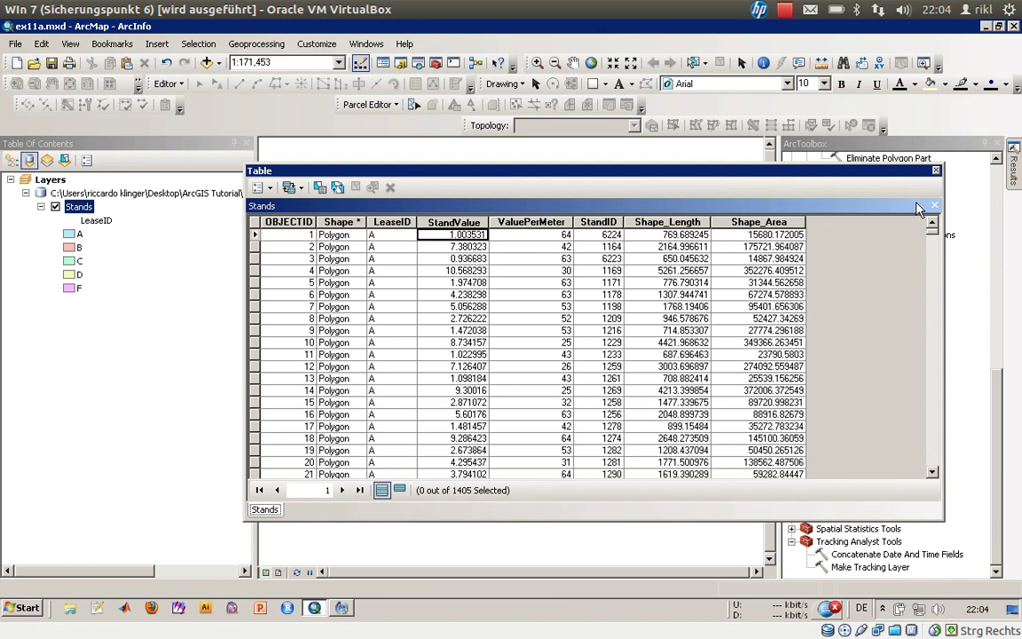
{"action": "left_click", "coordinate": [931, 246]}
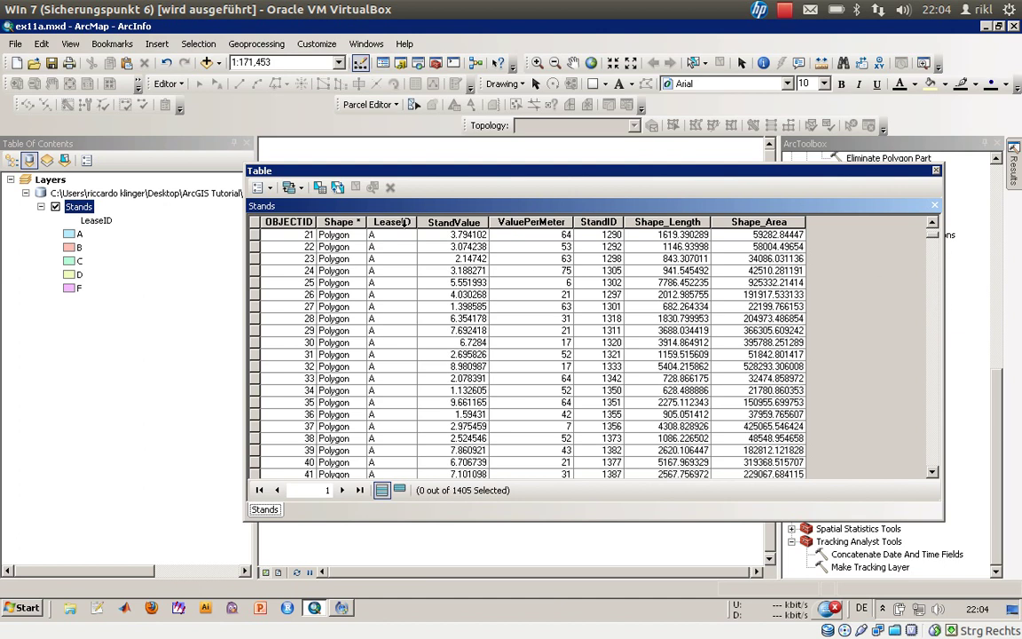
Step: Select the LeaseID column, move the table window left, and scroll through the 1405 records
{"action": "left_click", "coordinate": [391, 222]}
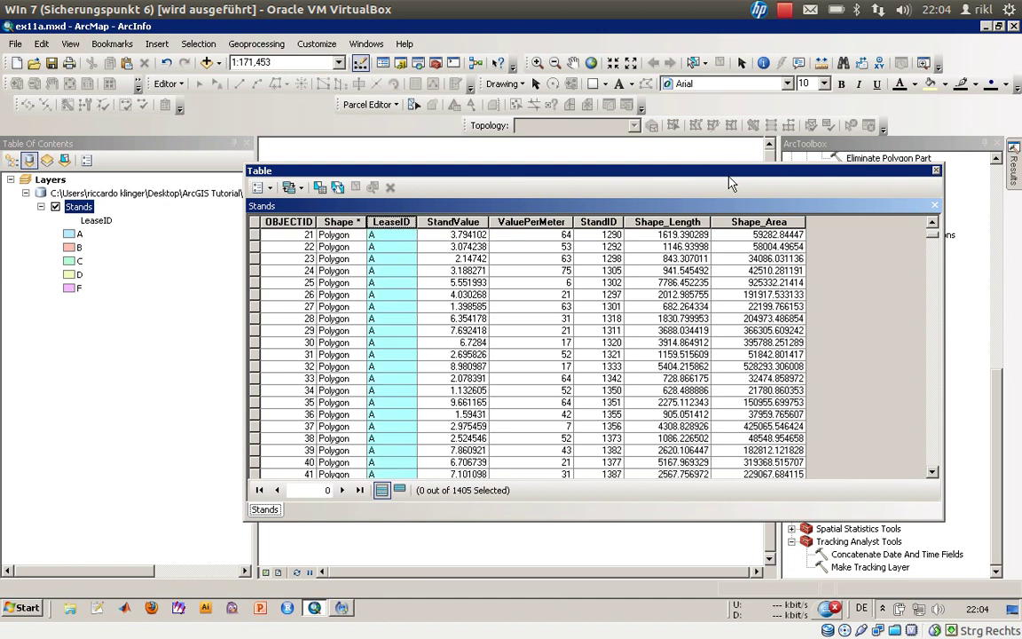
{"action": "left_click_drag", "start_coordinate": [658, 168], "coordinate": [820, 192]}
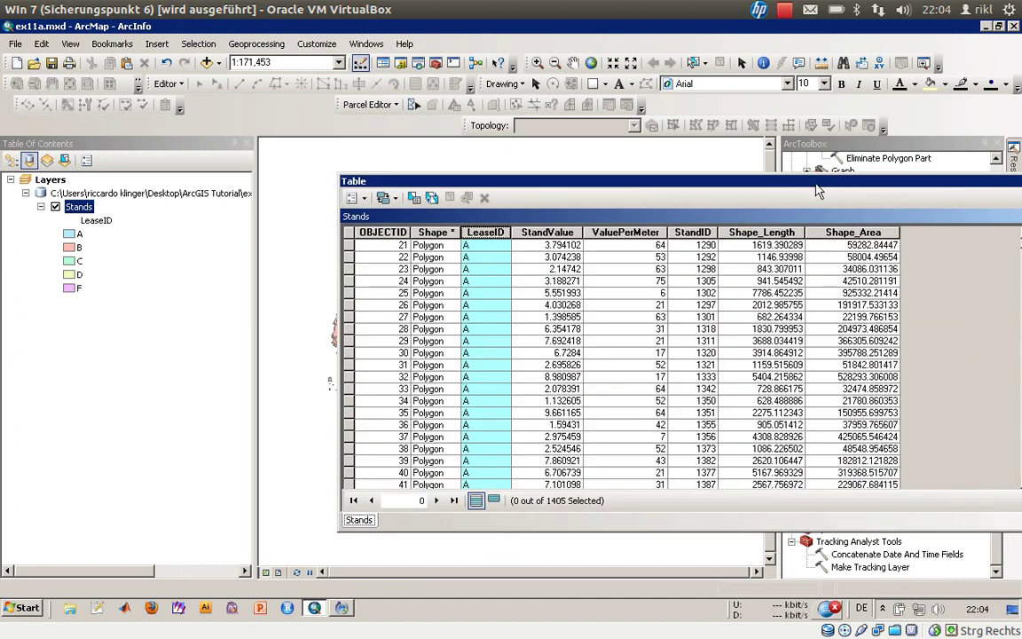
{"action": "left_click_drag", "start_coordinate": [737, 174], "coordinate": [592, 154]}
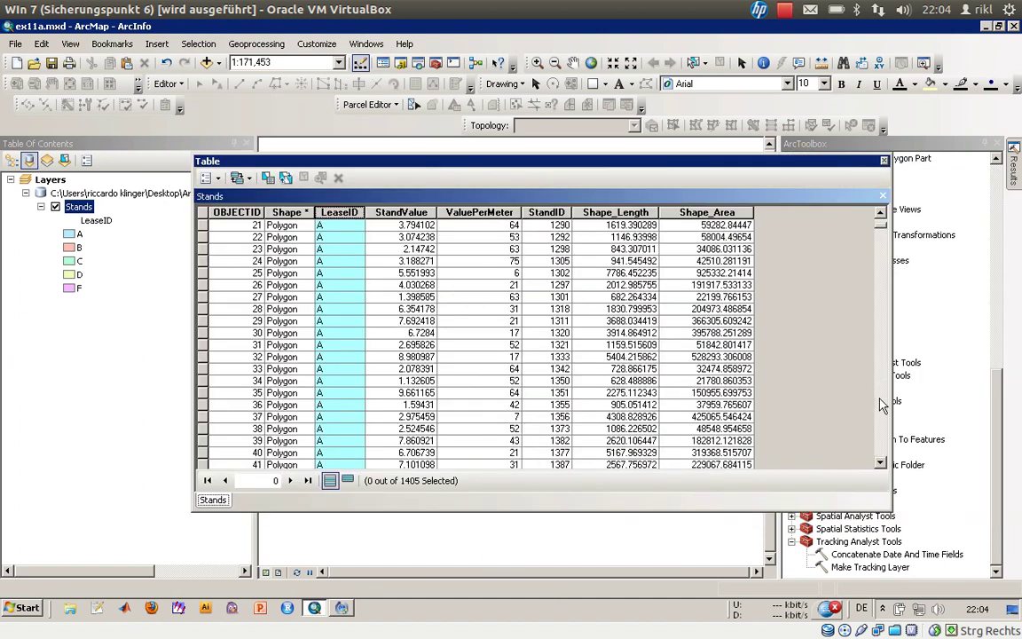
{"action": "scroll", "coordinate": [790, 364], "scroll_direction": "down", "scroll_amount": 7}
{"action": "scroll", "coordinate": [887, 430], "scroll_direction": "down", "scroll_amount": 7}
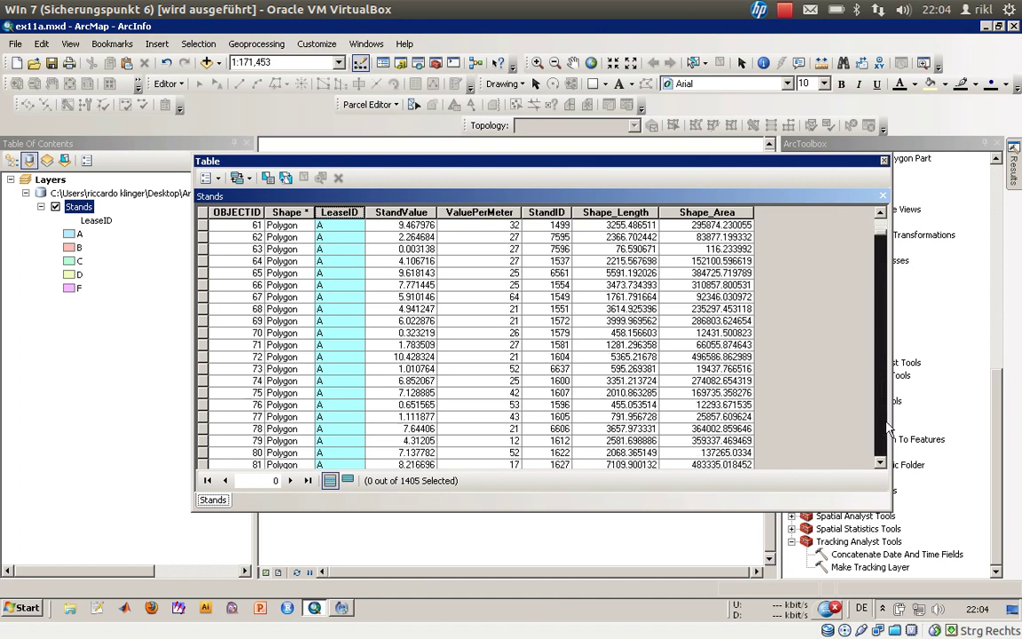
{"action": "left_click_drag", "start_coordinate": [883, 433], "coordinate": [879, 427]}
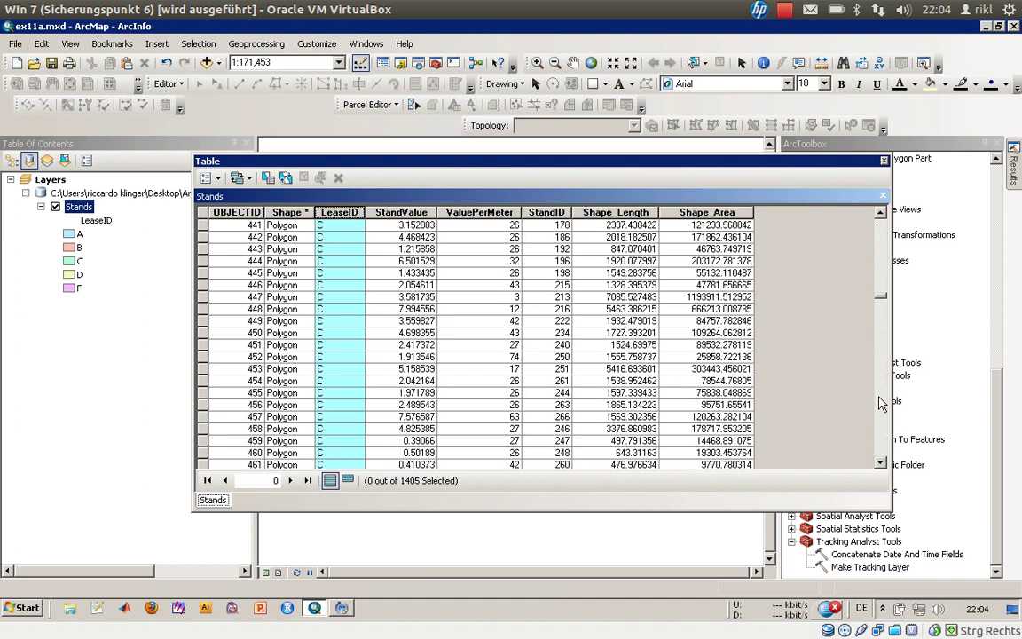
Step: Close the Stands attribute table to show the full map again
{"action": "left_click", "coordinate": [883, 161]}
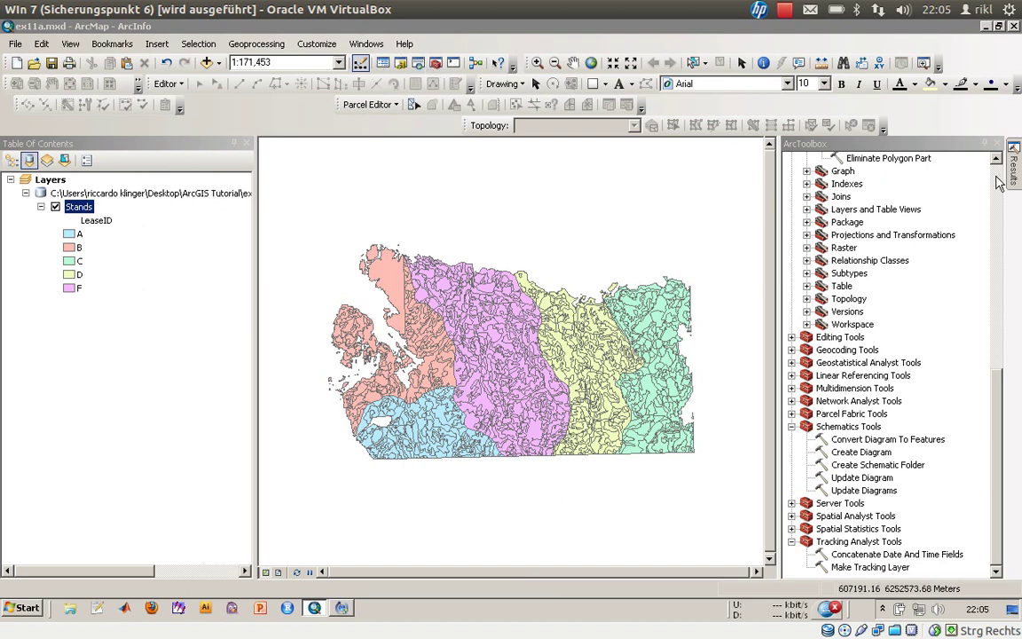
{"action": "left_click", "coordinate": [998, 181]}
{"action": "left_click_drag", "start_coordinate": [998, 182], "coordinate": [923, 171]}
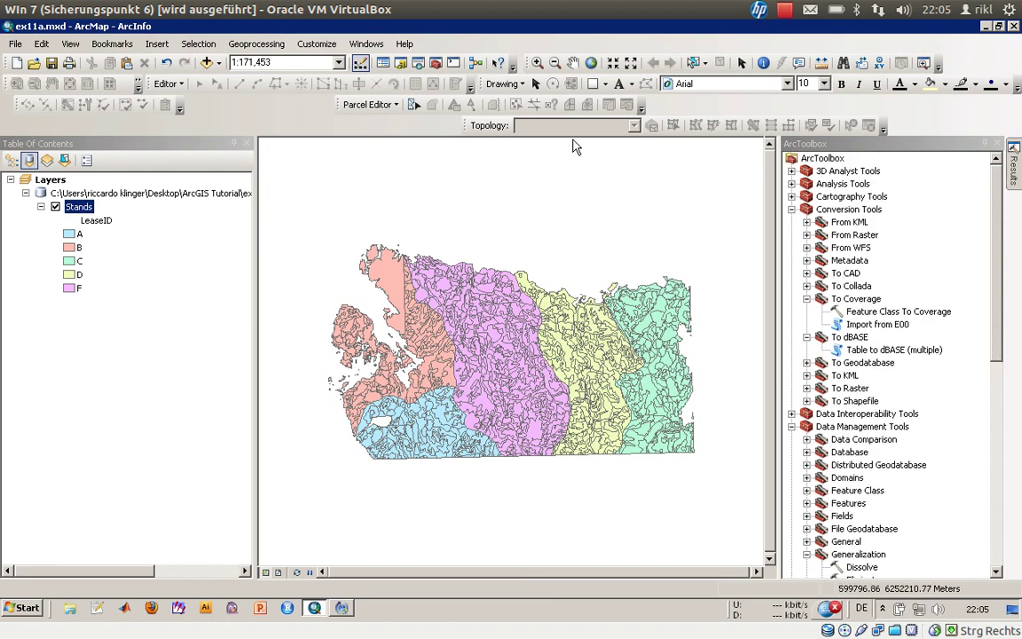
Step: In the Search window, replace the old query with 'dissolv' and search Tools only
{"action": "left_click", "coordinate": [419, 65]}
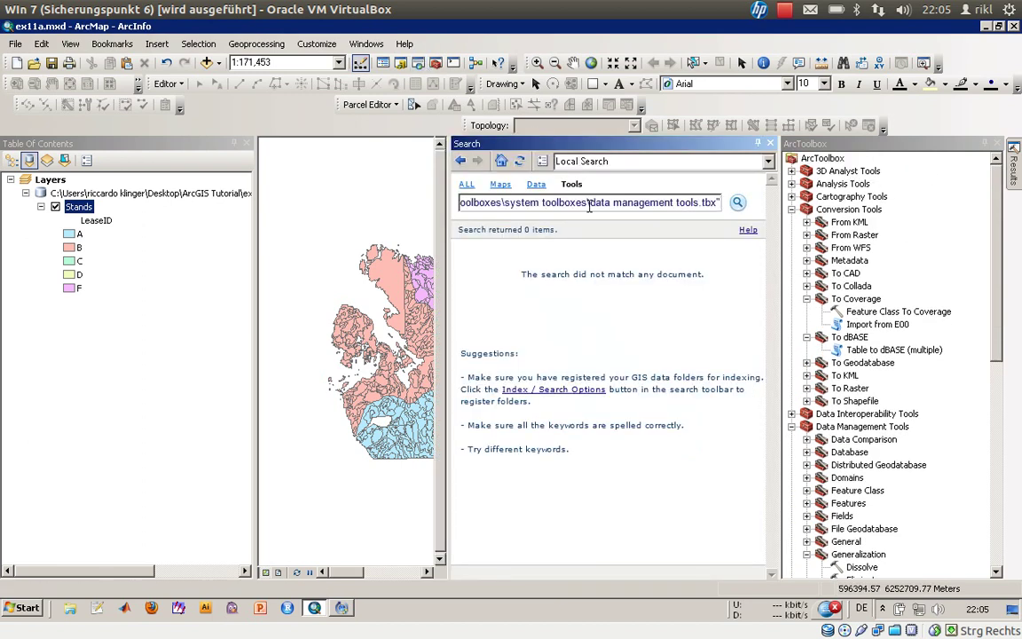
{"action": "left_click", "coordinate": [467, 185]}
{"action": "left_click_drag", "start_coordinate": [460, 202], "coordinate": [721, 203]}
{"action": "key", "text": "BackSpace"}
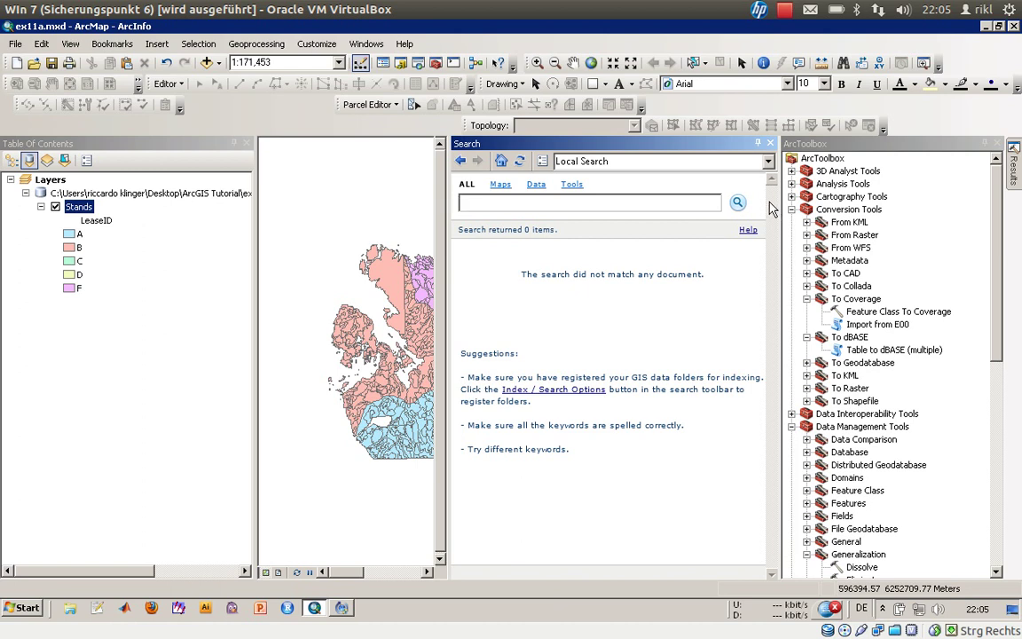
{"action": "type", "text": "dissolve"}
{"action": "left_click", "coordinate": [571, 184]}
{"action": "key", "text": "Return"}
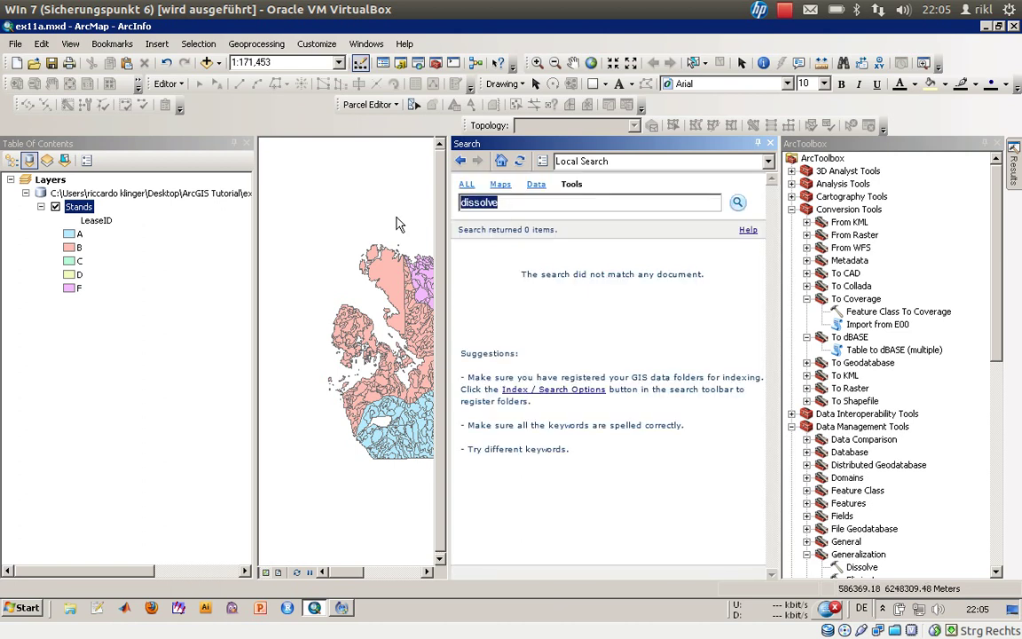
Step: Pick the 'dissolve (data management)' suggestion, dismiss the script error, and close Search
{"action": "type", "text": "d"}
{"action": "key", "text": "BackSpace"}
{"action": "type", "text": "diss"}
{"action": "type", "text": "olv"}
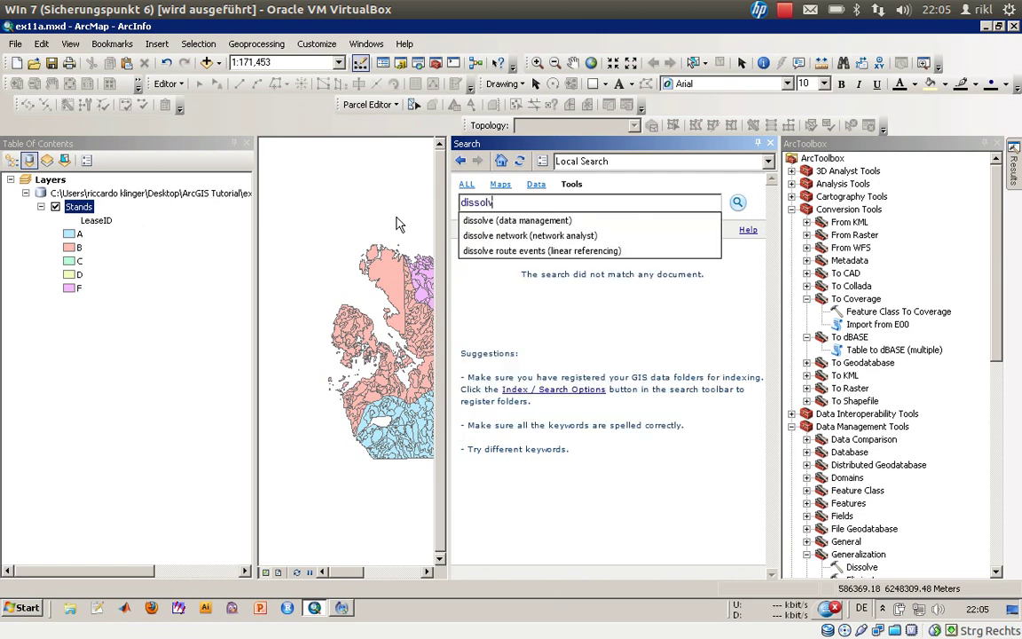
{"action": "left_click", "coordinate": [513, 221]}
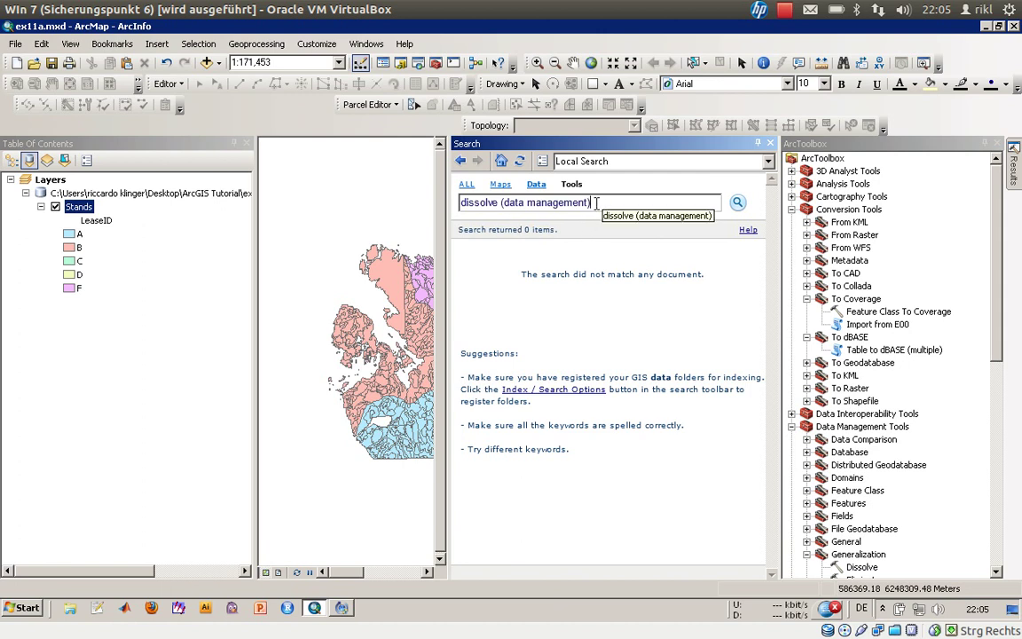
{"action": "left_click_drag", "start_coordinate": [596, 202], "coordinate": [502, 200]}
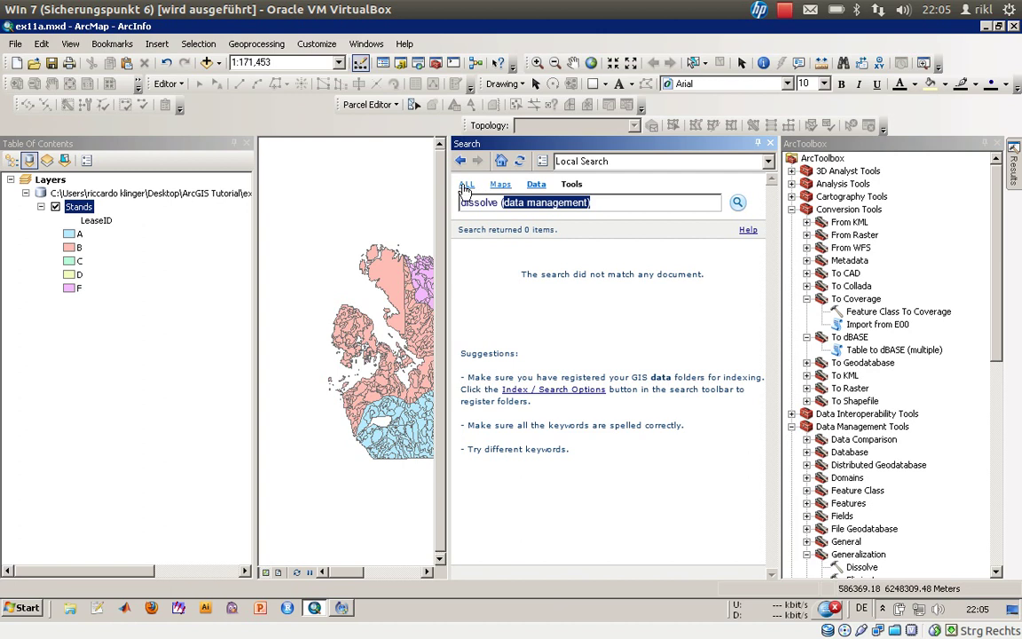
{"action": "left_click", "coordinate": [467, 184]}
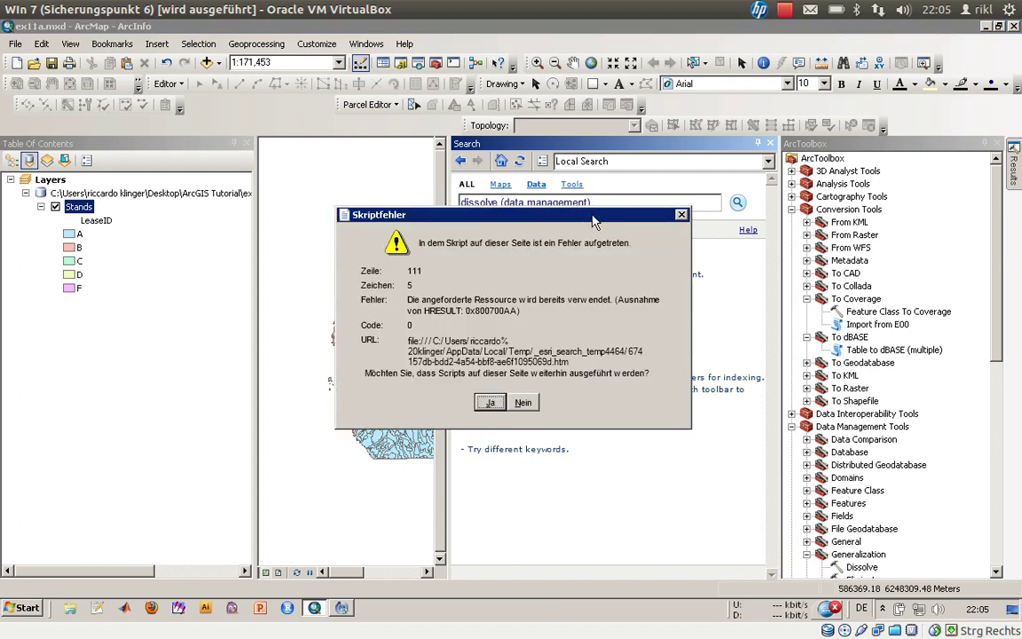
{"action": "key", "text": "Return"}
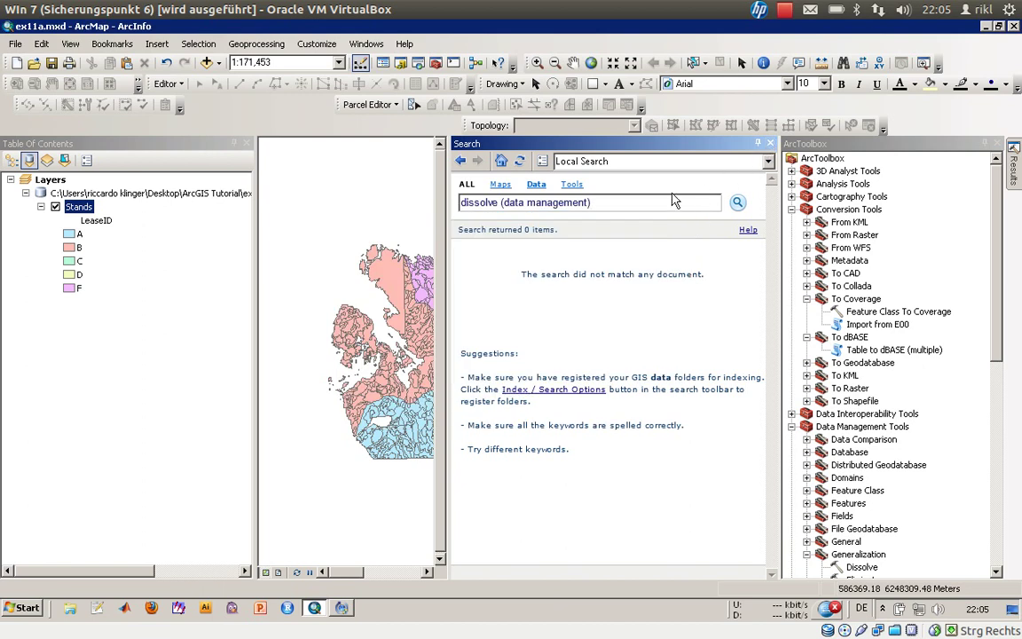
{"action": "left_click", "coordinate": [618, 202]}
{"action": "left_click", "coordinate": [769, 143]}
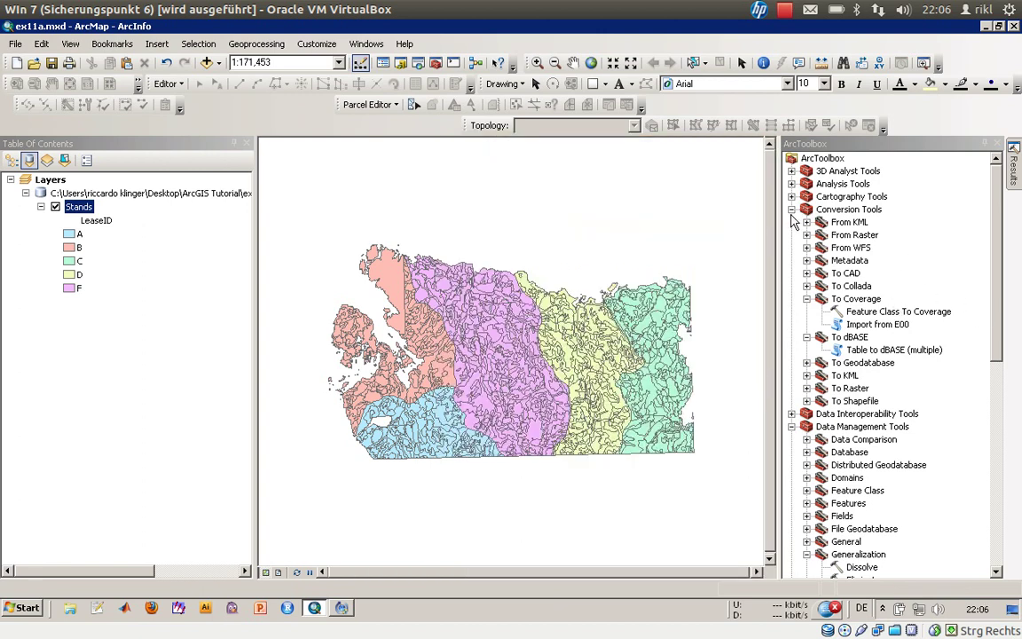
Step: Collapse Conversion Tools and expand Data Management Tools > Generalization to reveal Dissolve
{"action": "left_click", "coordinate": [791, 210]}
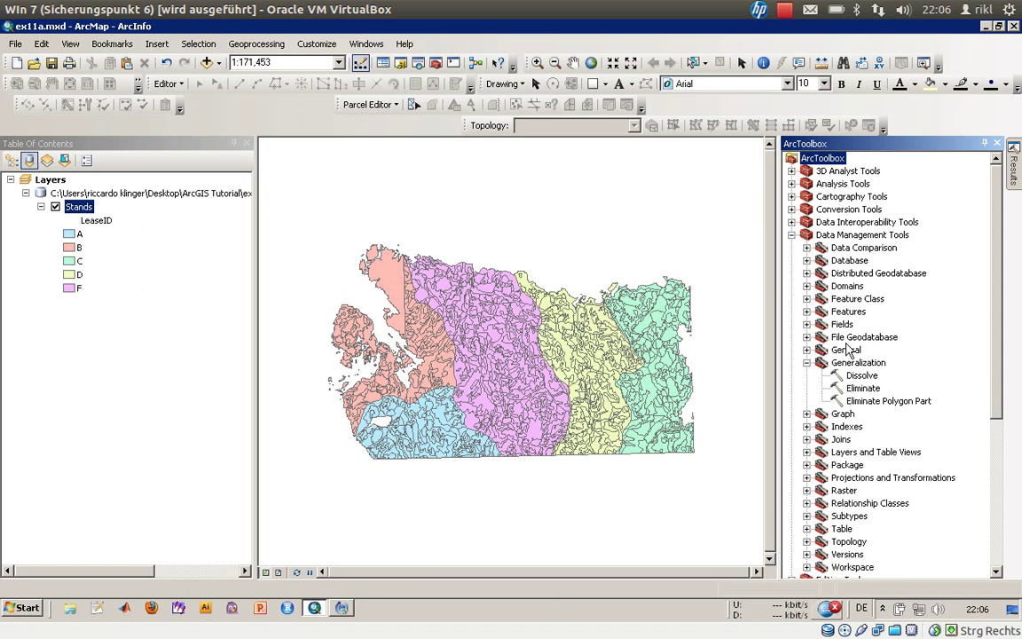
{"action": "left_click", "coordinate": [806, 311]}
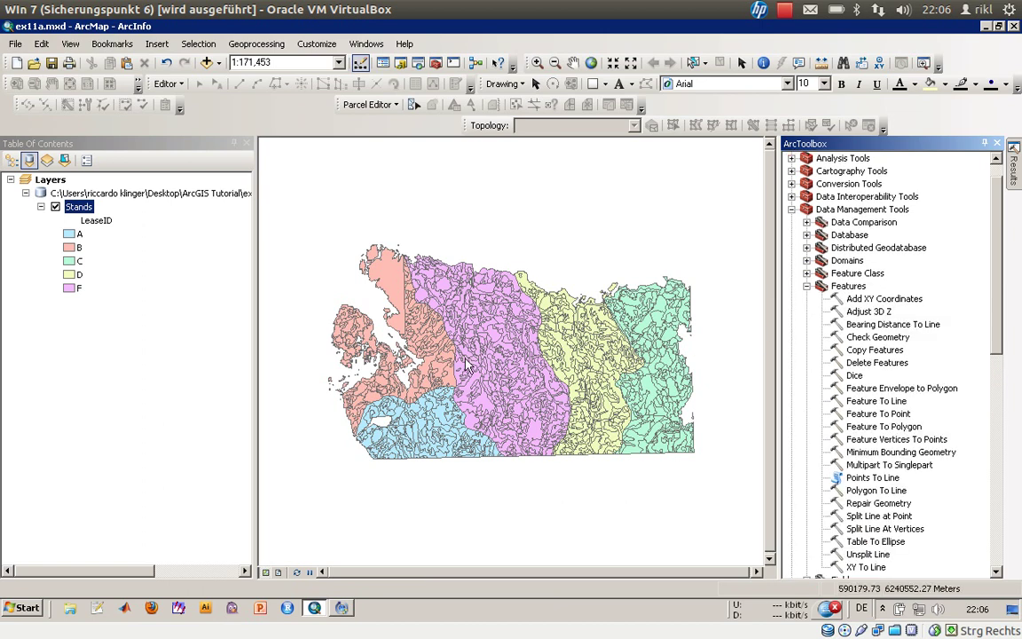
{"action": "scroll", "coordinate": [892, 323], "scroll_direction": "down", "scroll_amount": 1}
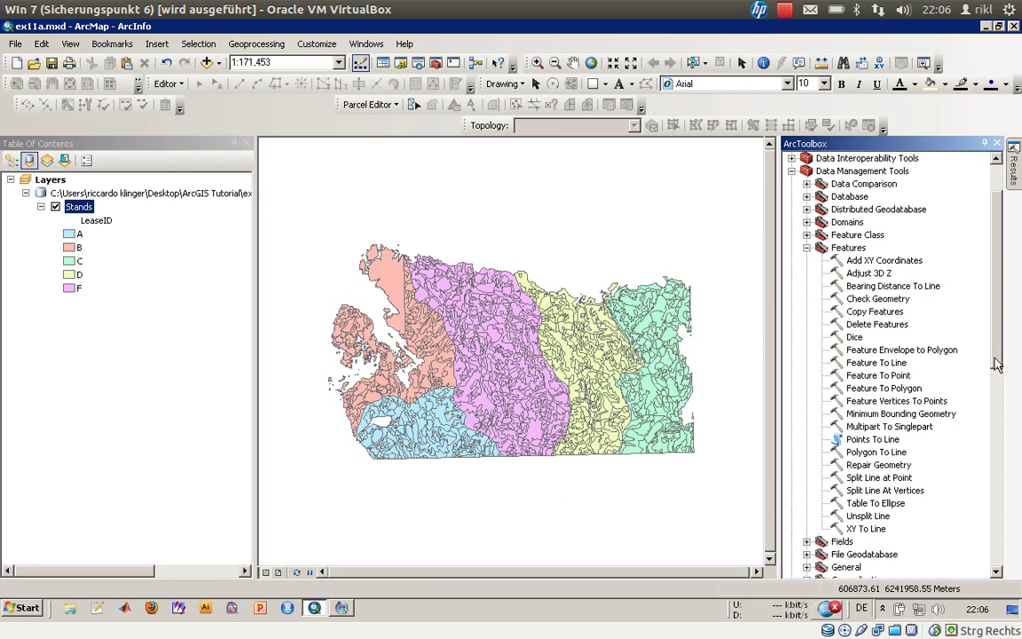
{"action": "left_click", "coordinate": [806, 247]}
{"action": "left_click", "coordinate": [806, 299]}
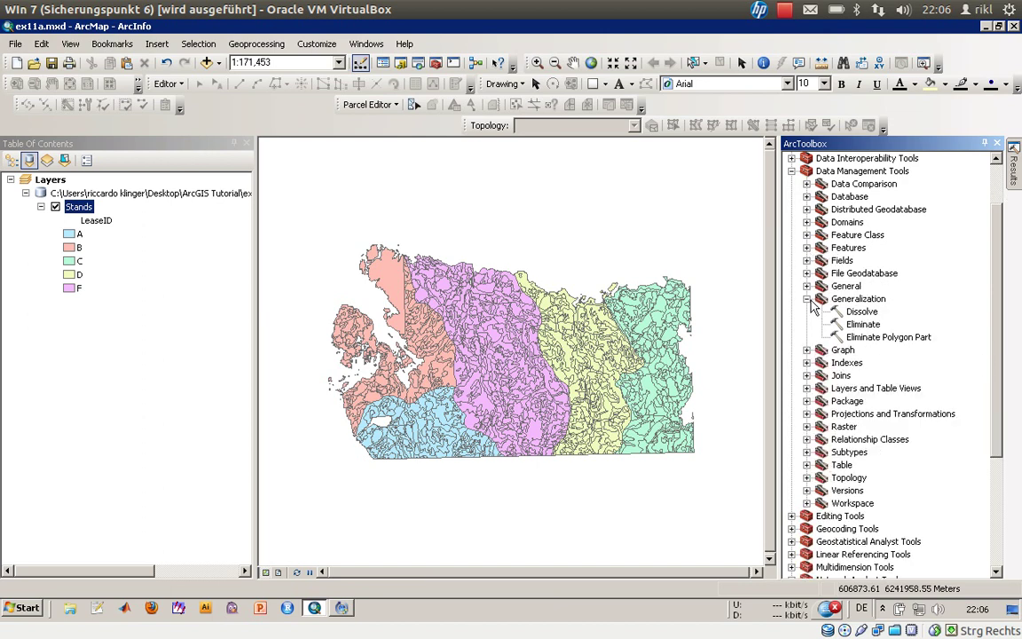
{"action": "left_click", "coordinate": [809, 300]}
{"action": "left_click", "coordinate": [808, 300]}
Step: Search the ArcGIS Desktop help for 'dissolve' and read the Dissolve (Data Management) topic
{"action": "left_click", "coordinate": [405, 43]}
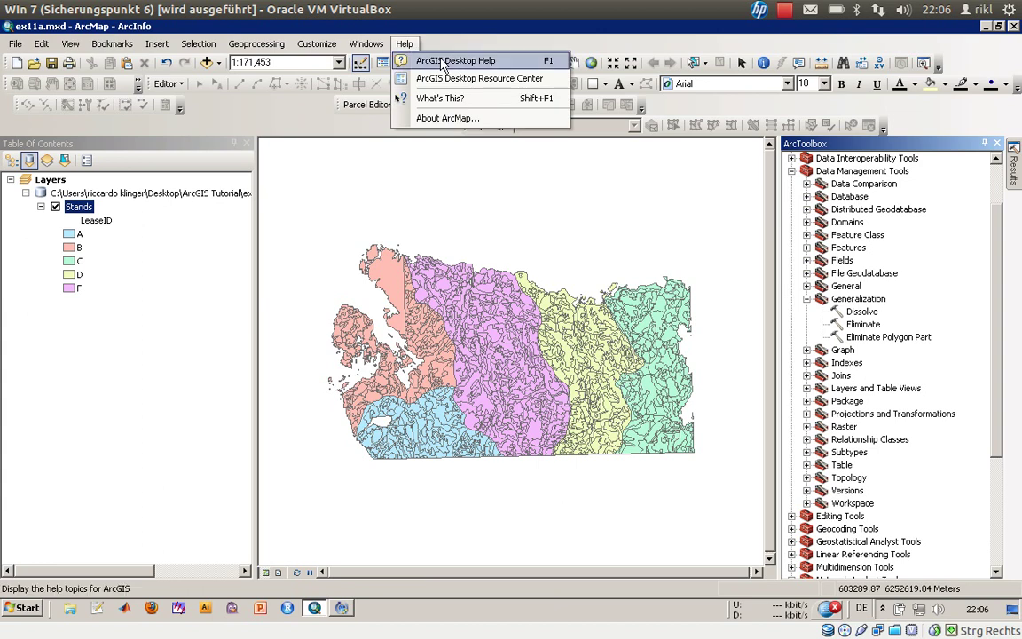
{"action": "left_click", "coordinate": [416, 60]}
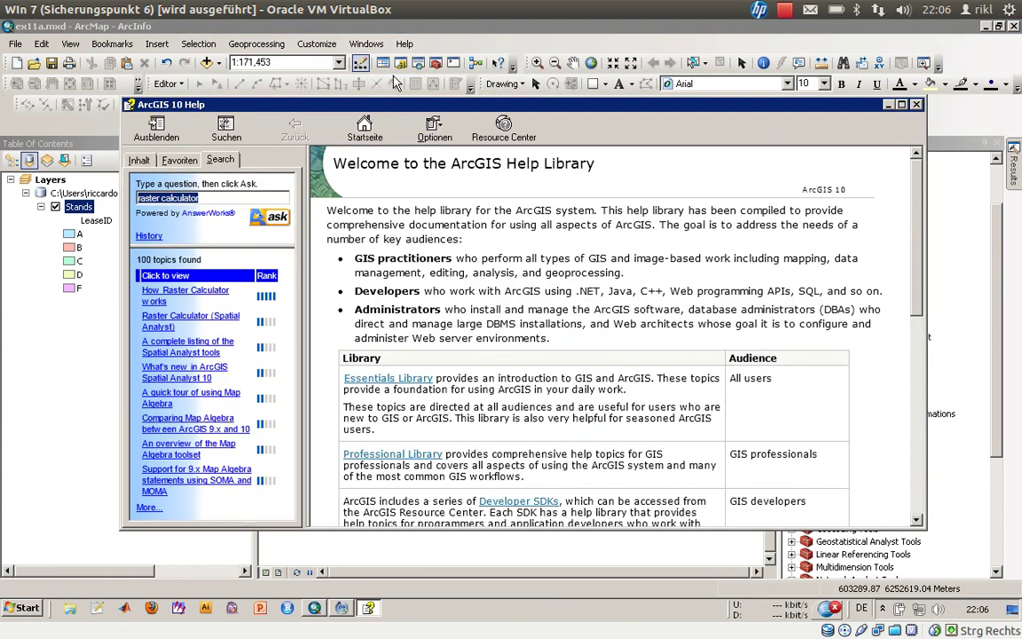
{"action": "type", "text": "disso"}
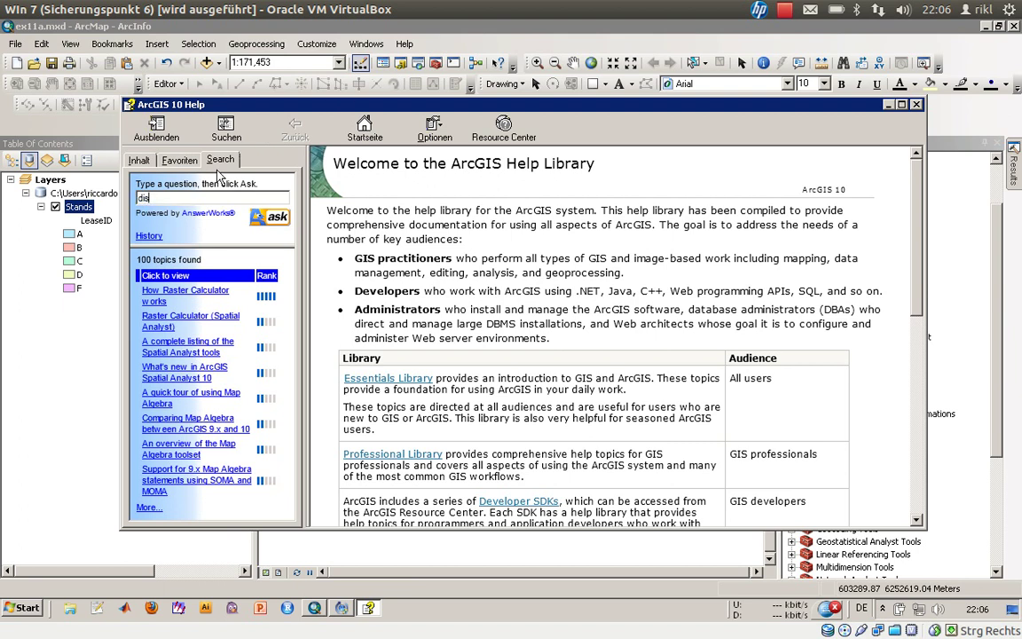
{"action": "type", "text": "lve"}
{"action": "key", "text": "Return"}
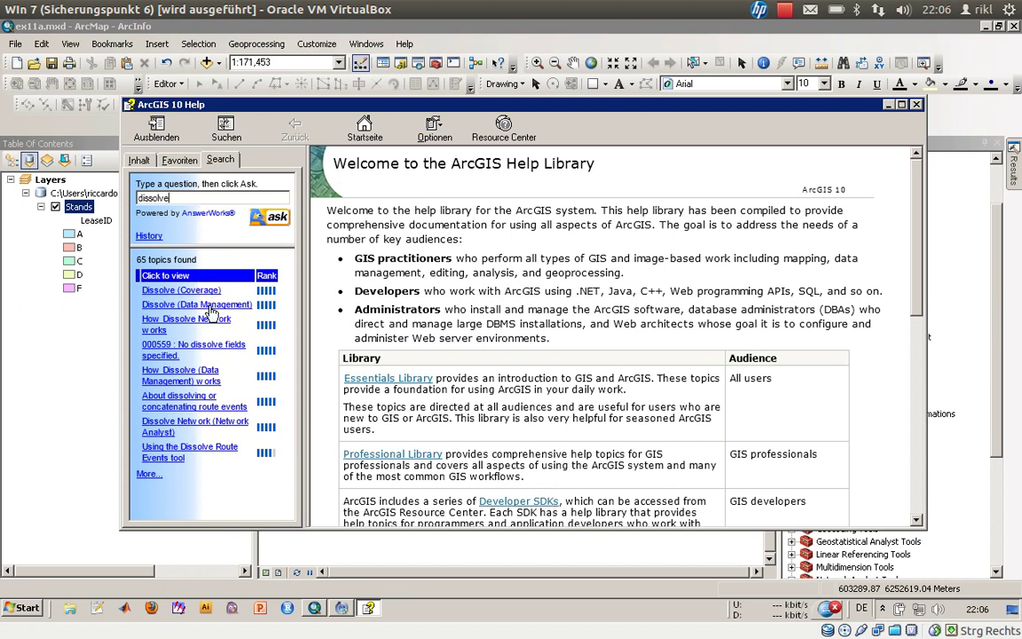
{"action": "left_click", "coordinate": [210, 306]}
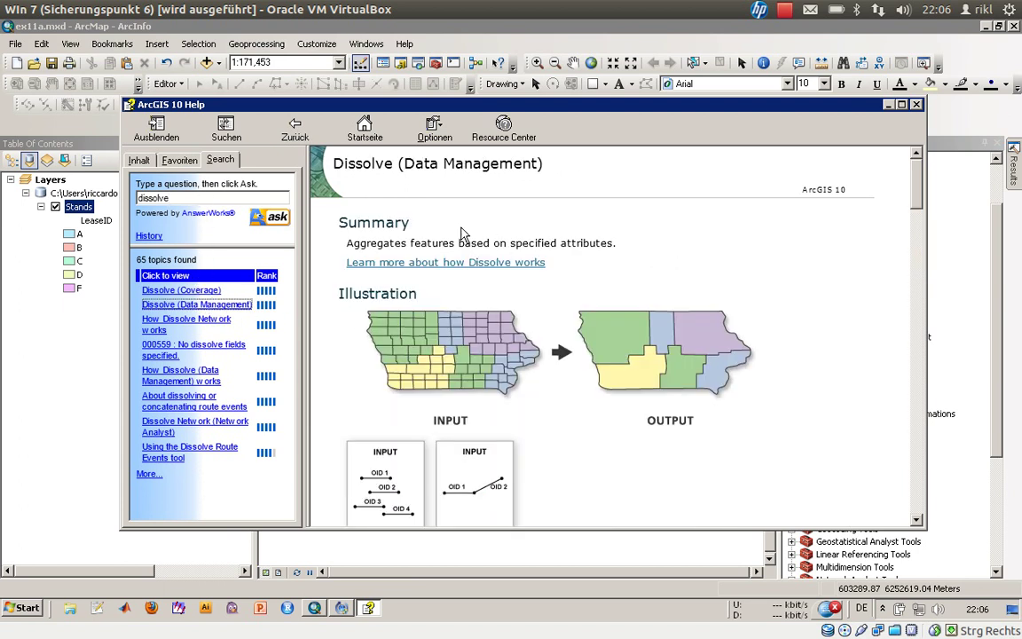
{"action": "left_click_drag", "start_coordinate": [336, 294], "coordinate": [448, 308]}
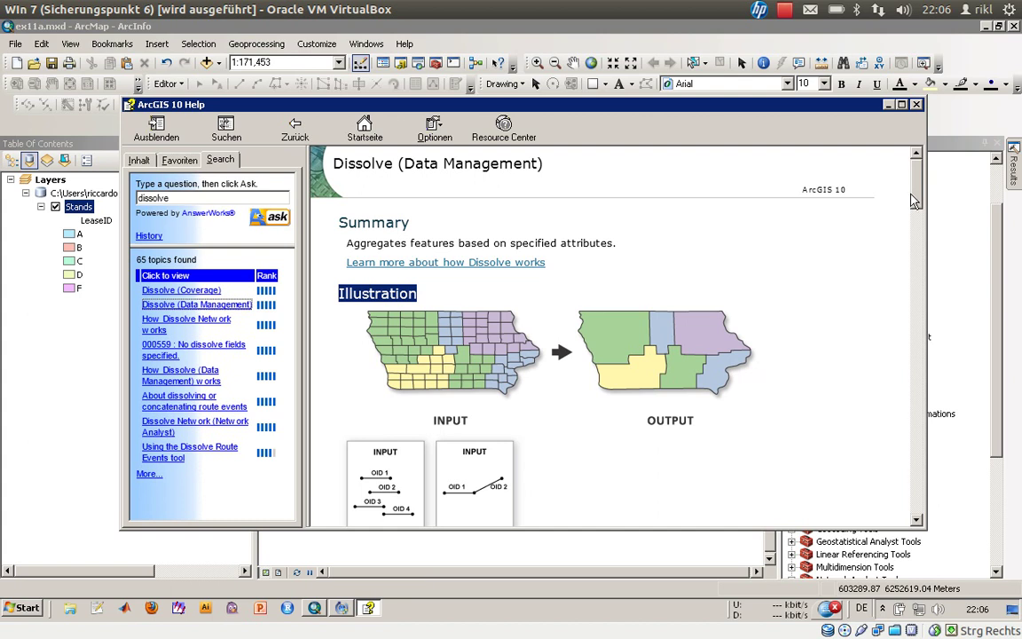
{"action": "left_click_drag", "start_coordinate": [913, 200], "coordinate": [923, 213]}
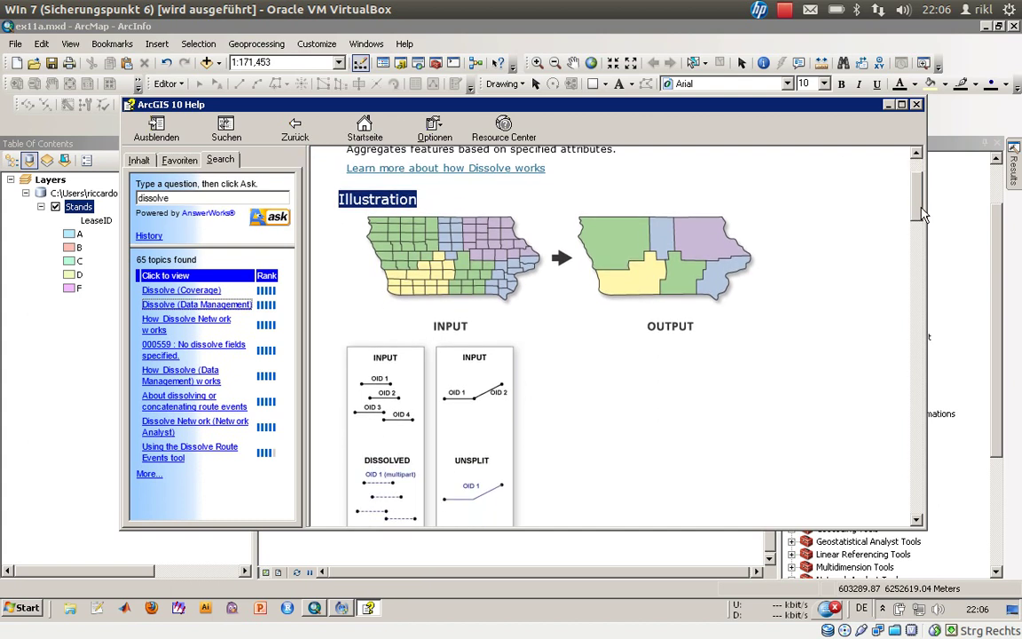
{"action": "mouse_move", "coordinate": [922, 213]}
{"action": "left_mouse_down"}
{"action": "mouse_move", "coordinate": [938, 241]}
{"action": "mouse_move", "coordinate": [929, 231]}
{"action": "left_mouse_up"}
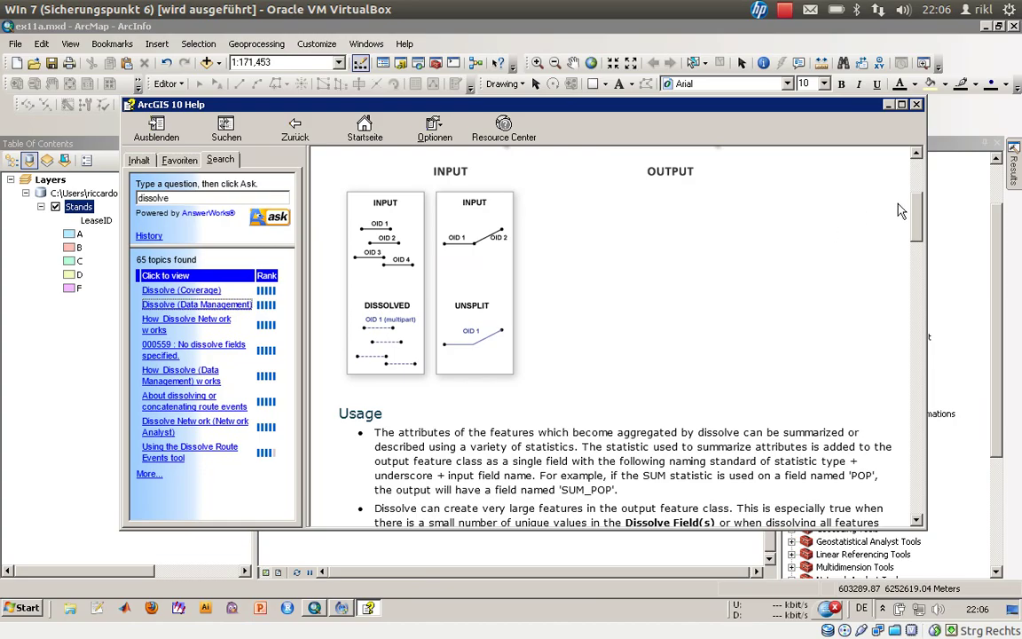
{"action": "left_click_drag", "start_coordinate": [916, 213], "coordinate": [943, 123]}
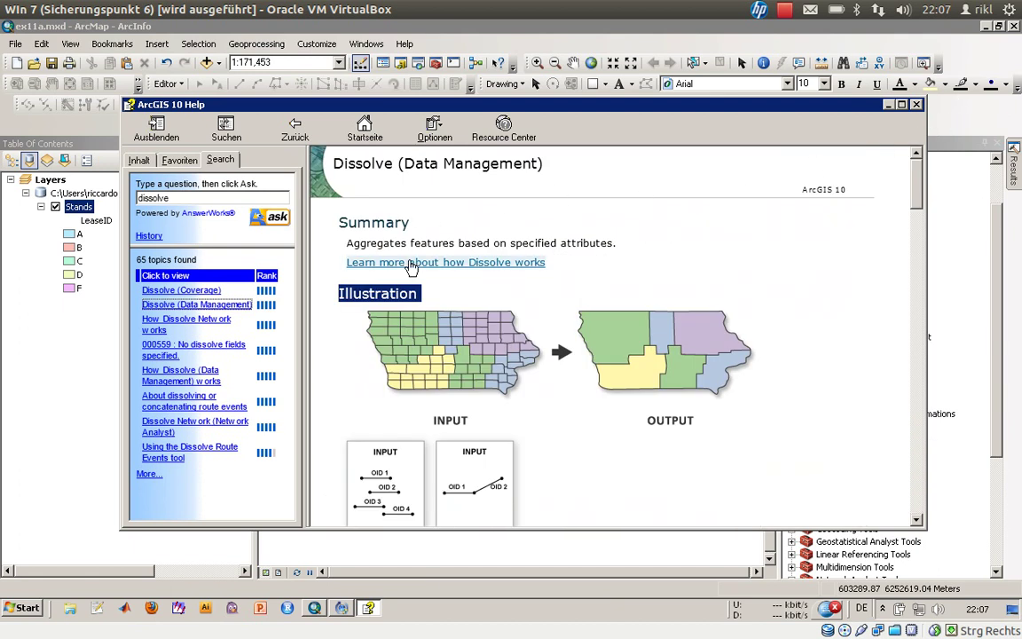
Step: Read the 'How Dissolve works' page, then close the Help window
{"action": "left_click", "coordinate": [412, 262]}
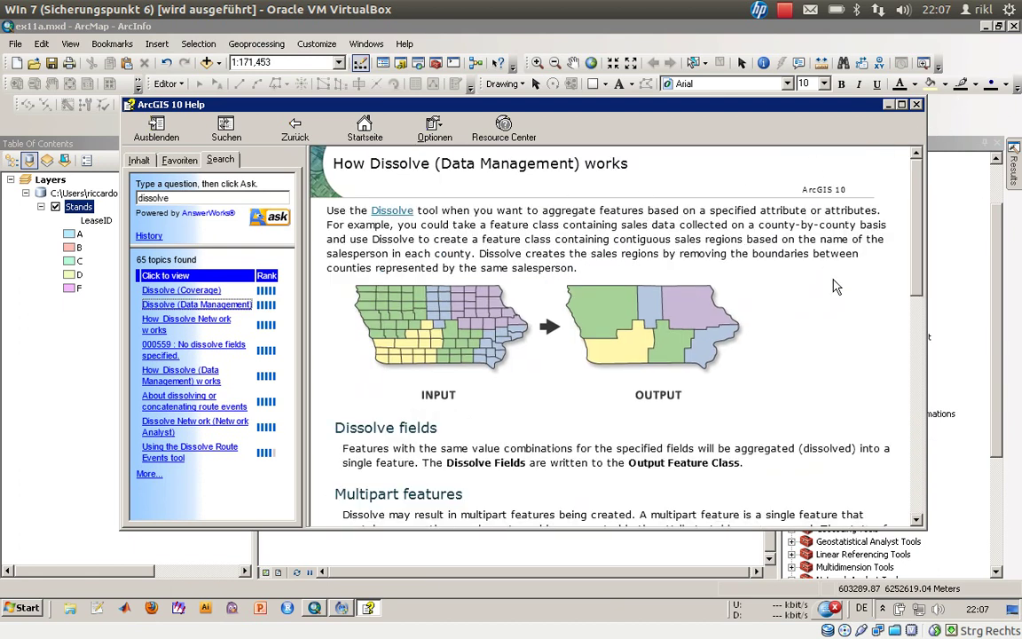
{"action": "scroll", "coordinate": [833, 286], "scroll_direction": "down", "scroll_amount": 10}
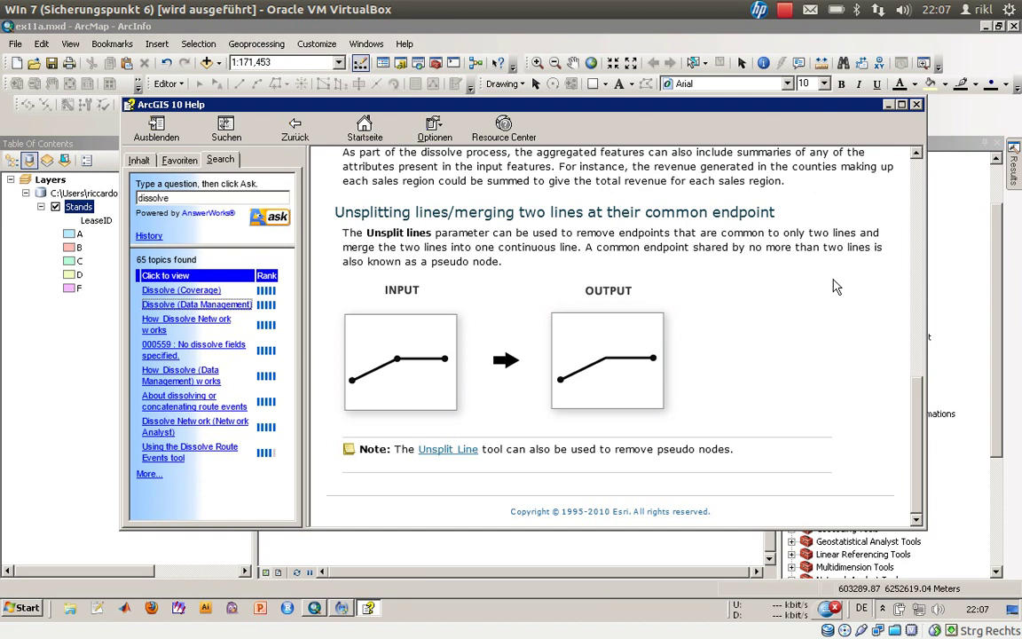
{"action": "scroll", "coordinate": [834, 285], "scroll_direction": "up", "scroll_amount": 10}
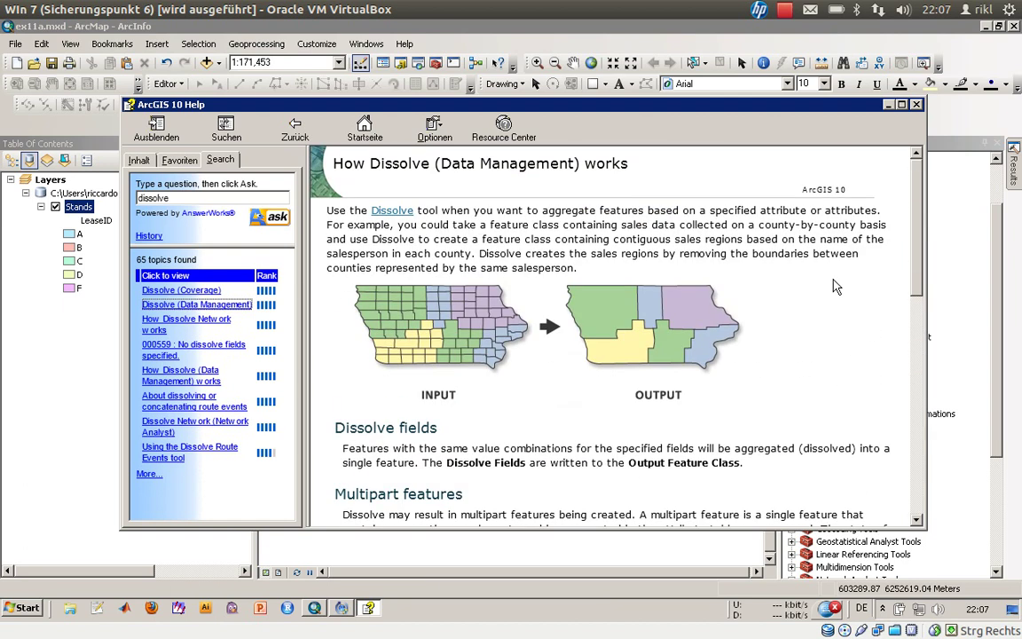
{"action": "scroll", "coordinate": [833, 286], "scroll_direction": "down", "scroll_amount": 10}
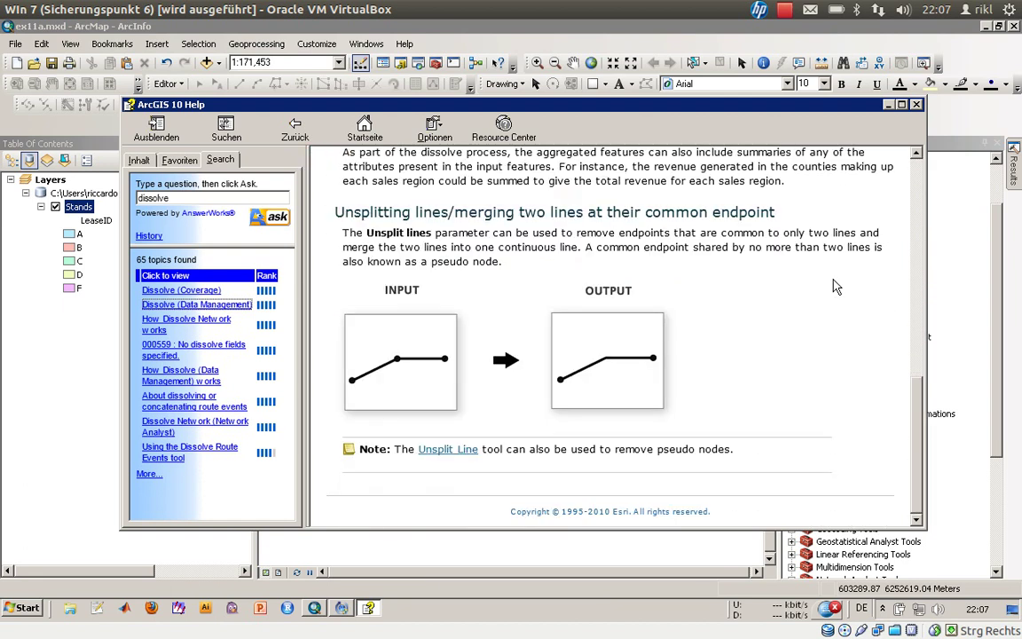
{"action": "left_click", "coordinate": [916, 105]}
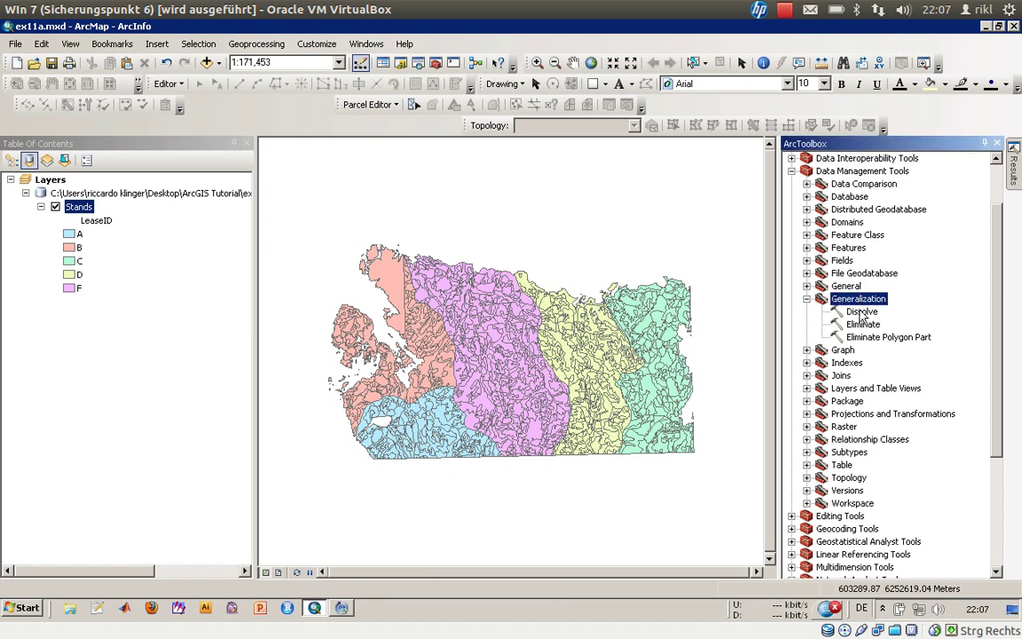
Step: Open Dissolve with Stands as Input Features and output set to Default.gdb\Lease
{"action": "double_click", "coordinate": [860, 313]}
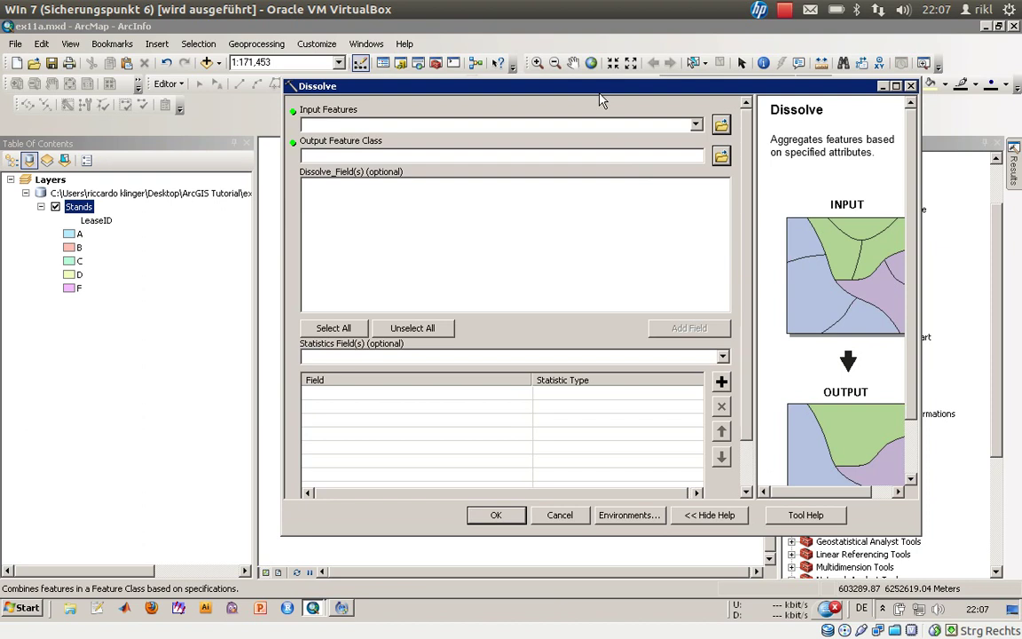
{"action": "left_click", "coordinate": [625, 123]}
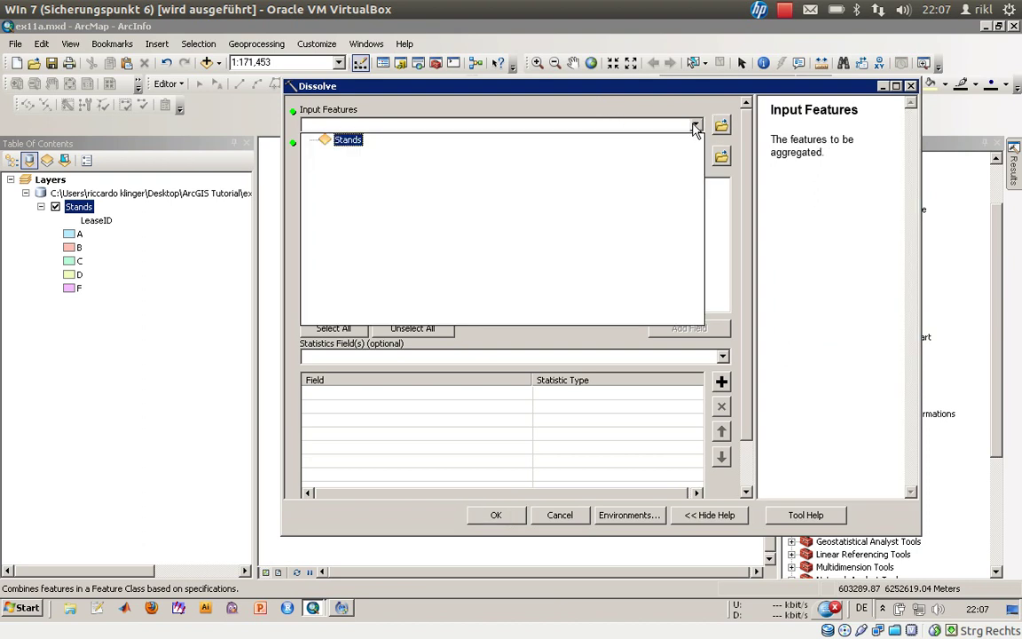
{"action": "left_click", "coordinate": [350, 140]}
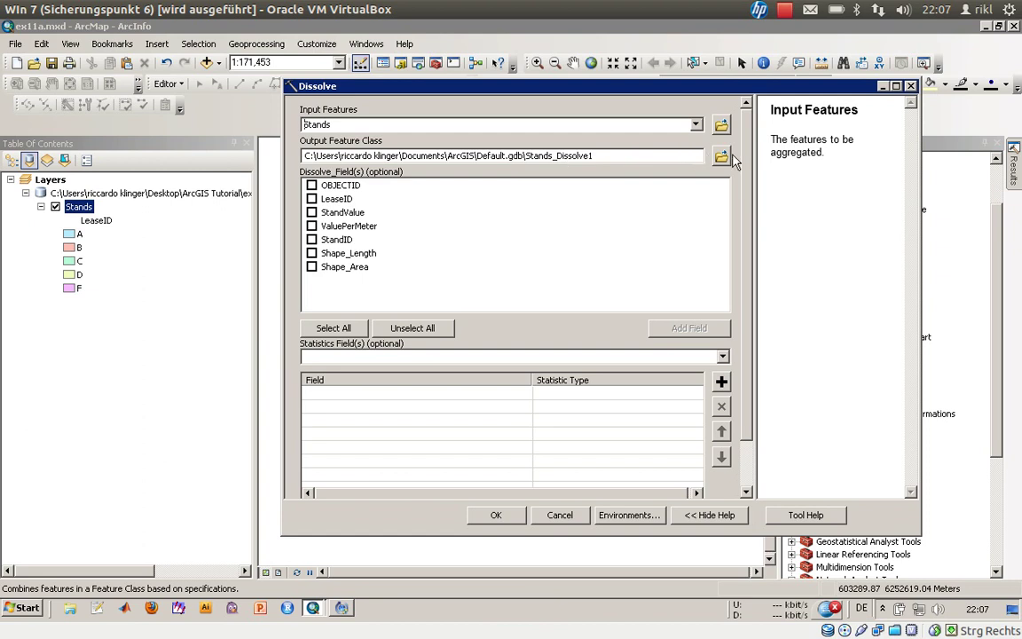
{"action": "left_click", "coordinate": [610, 155]}
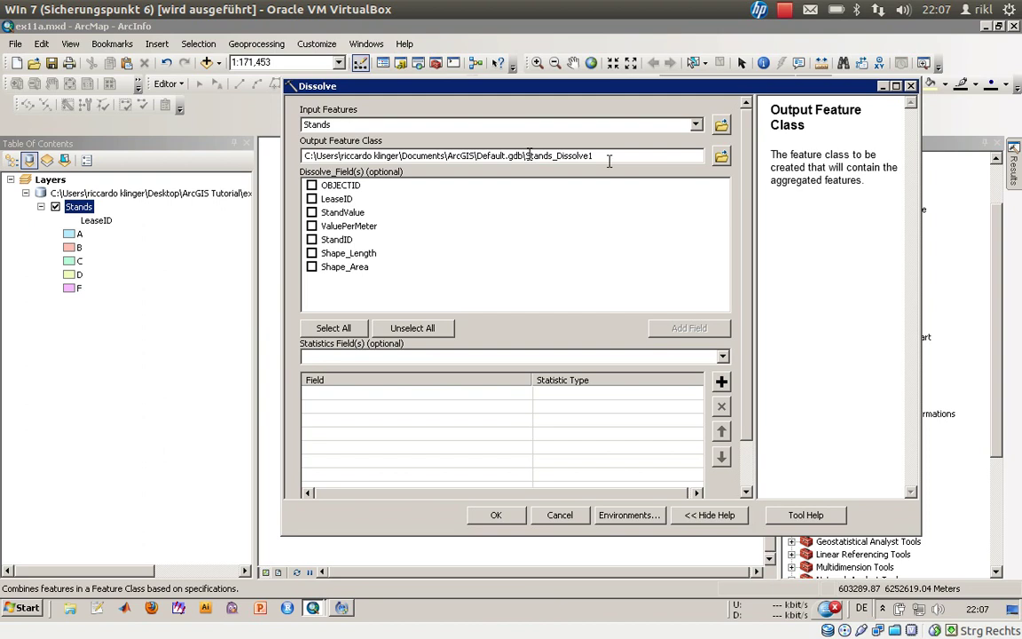
{"action": "key", "text": "Delete"}
{"action": "key", "text": "Delete"}
{"action": "key", "text": "Delete"}
{"action": "key", "text": "Delete"}
{"action": "key", "text": "Delete"}
{"action": "key", "text": "Delete"}
{"action": "key", "text": "Delete"}
{"action": "key", "text": "Delete"}
{"action": "key", "text": "Delete"}
{"action": "key", "text": "Delete"}
{"action": "key", "text": "Delete"}
{"action": "key", "text": "Delete"}
{"action": "key", "text": "Delete"}
{"action": "key", "text": "Delete"}
{"action": "key", "text": "Delete"}
{"action": "key", "text": "Delete"}
{"action": "type", "text": "Lease"}
{"action": "left_click_drag", "start_coordinate": [523, 157], "coordinate": [489, 151]}
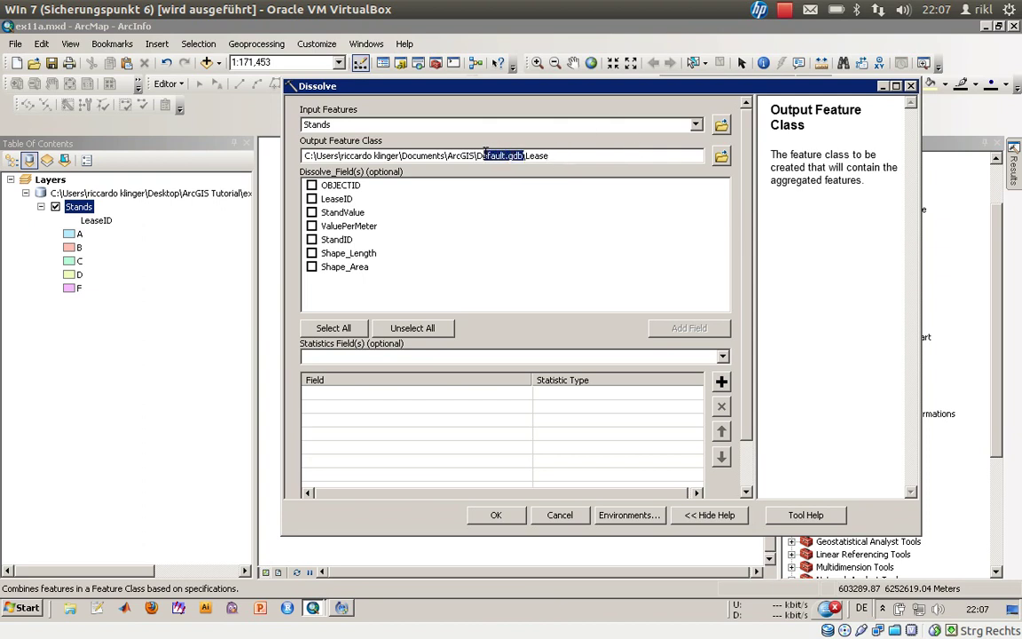
{"action": "key", "text": "End"}
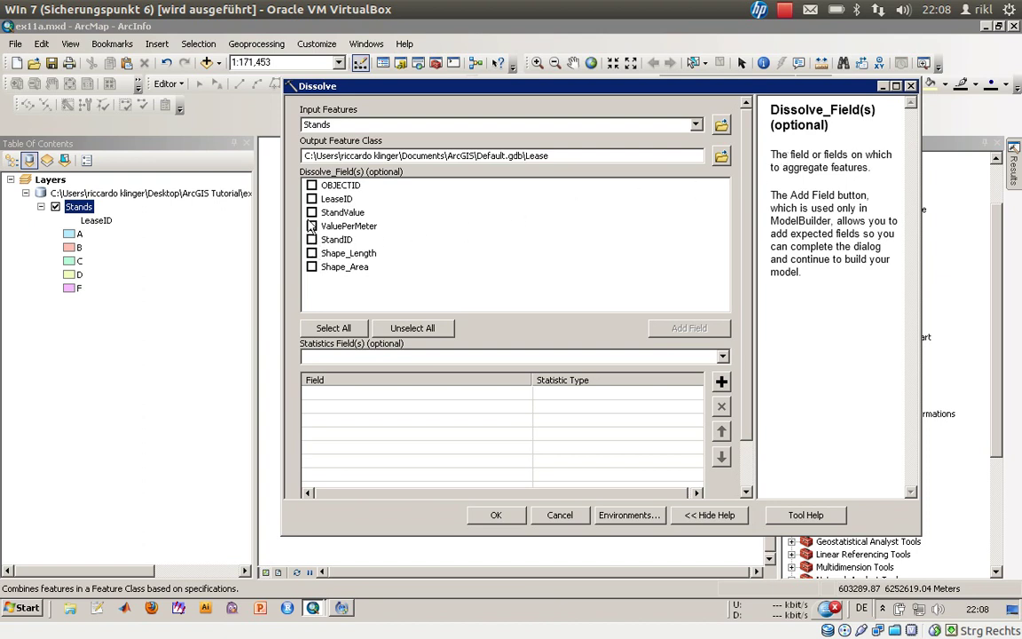
Step: Check LeaseID as the dissolve field and add StandValue with the SUM statistic
{"action": "left_click", "coordinate": [313, 198]}
{"action": "left_click", "coordinate": [483, 357]}
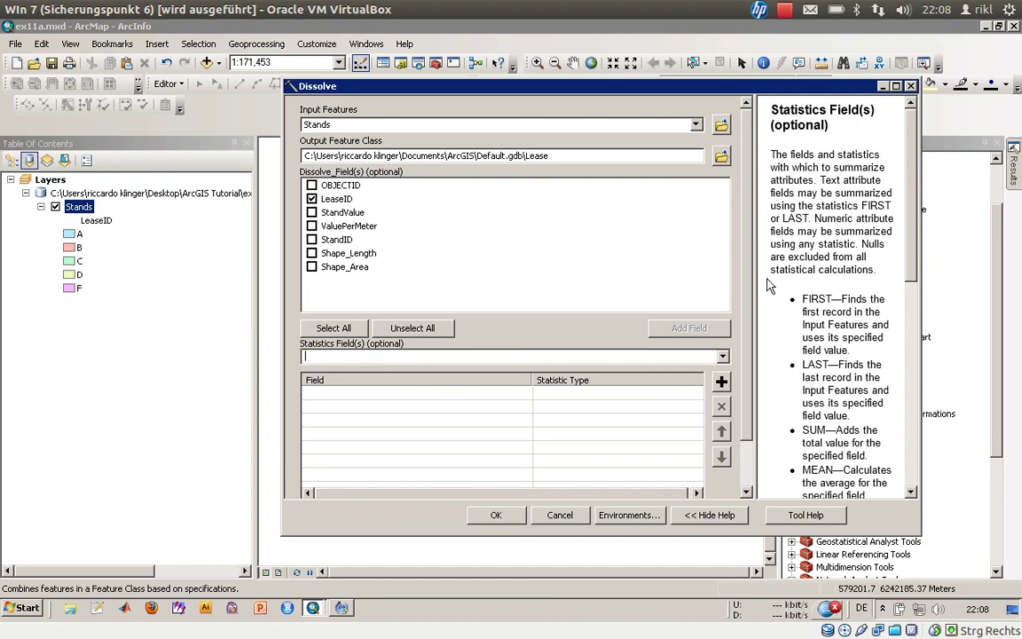
{"action": "left_click", "coordinate": [724, 357]}
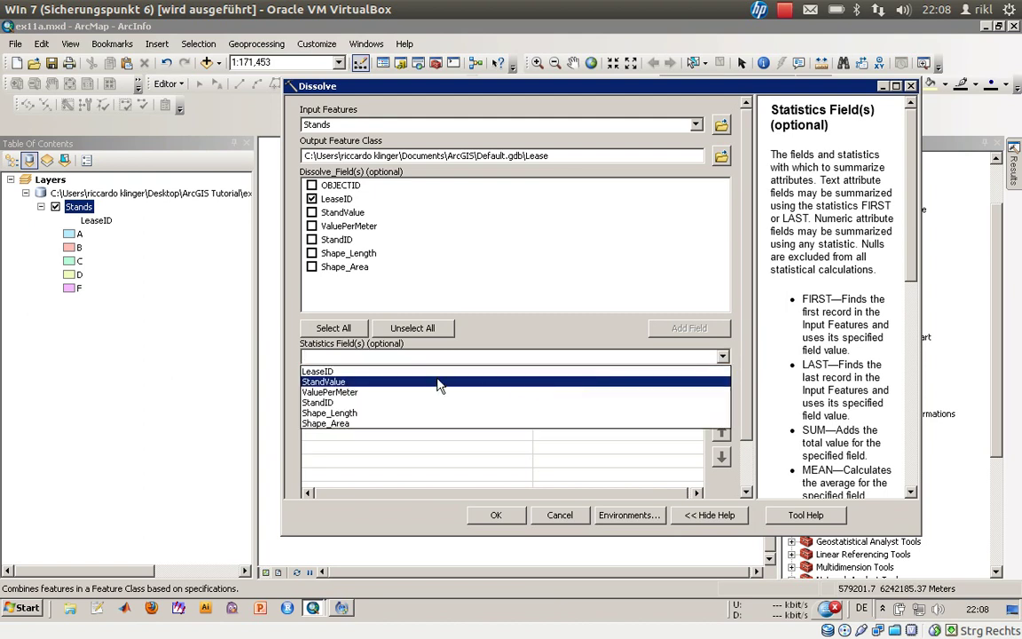
{"action": "left_click", "coordinate": [397, 383]}
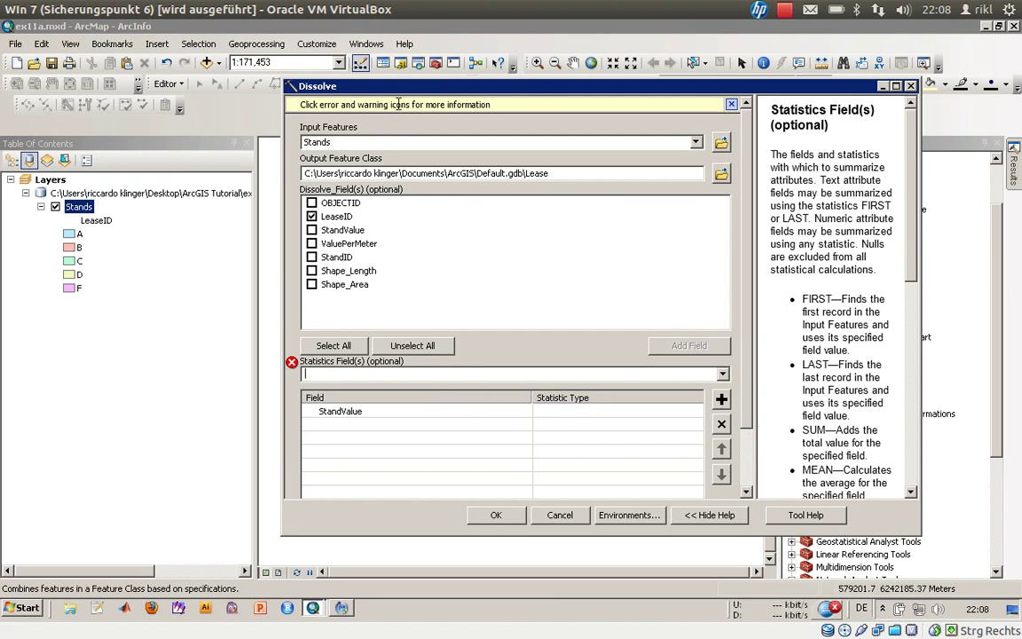
{"action": "left_click", "coordinate": [292, 362]}
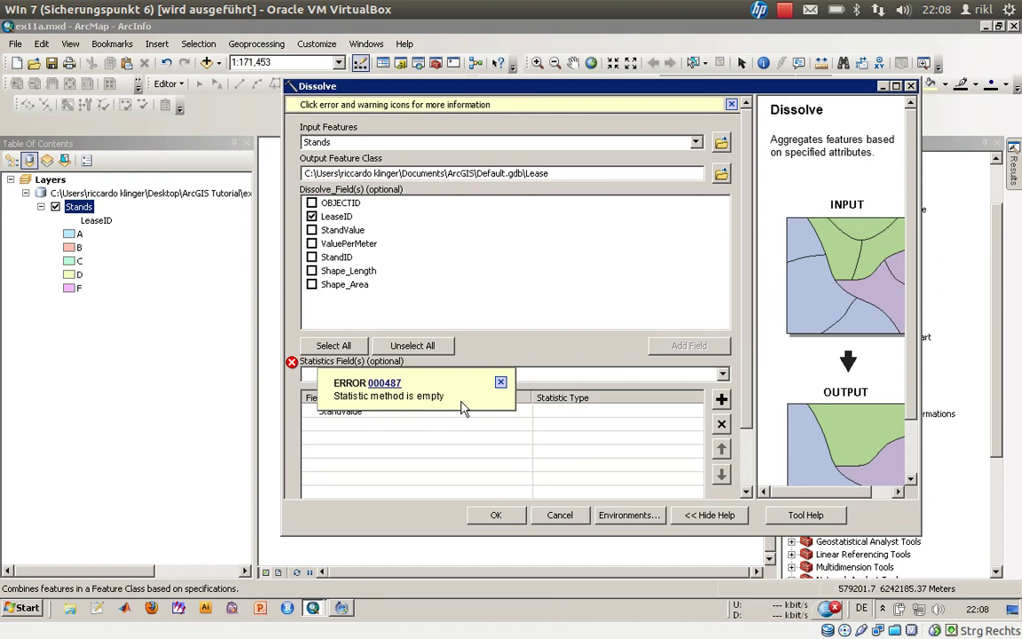
{"action": "left_click", "coordinate": [500, 382]}
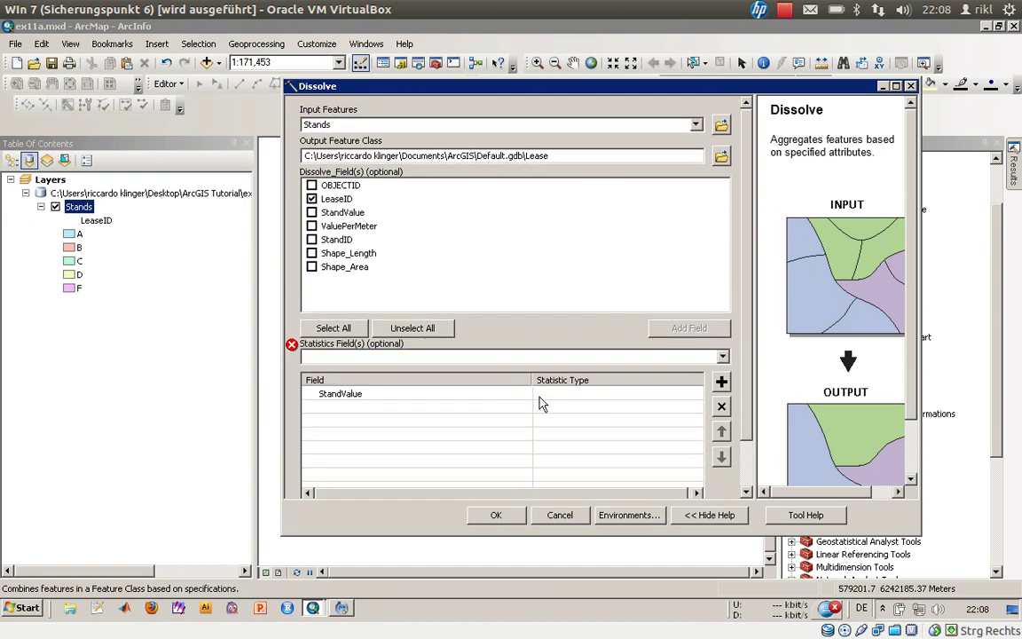
{"action": "left_click", "coordinate": [556, 394]}
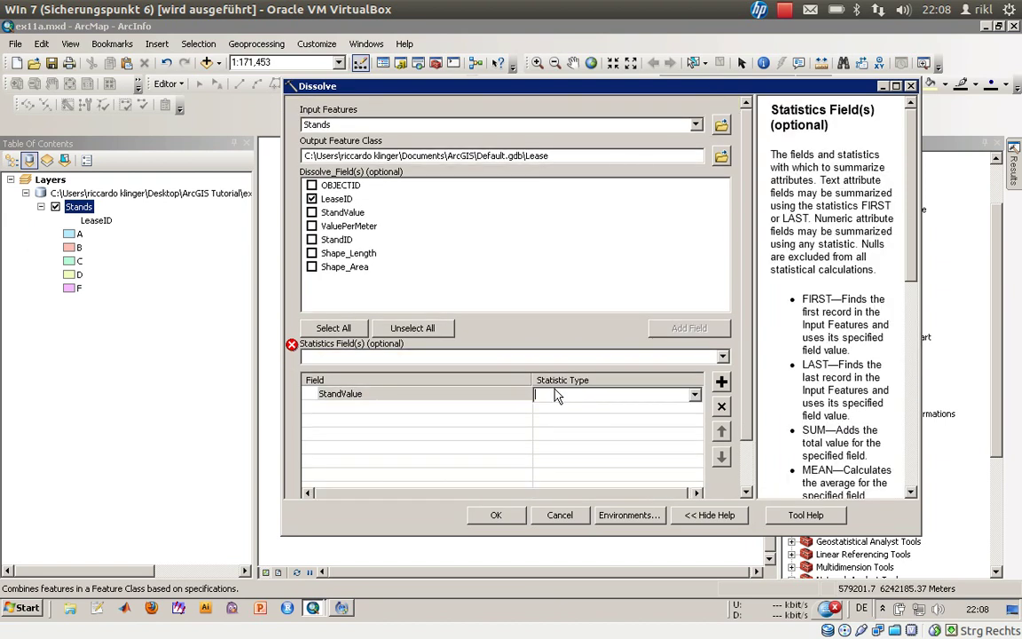
{"action": "left_click", "coordinate": [697, 401]}
{"action": "left_click", "coordinate": [632, 406]}
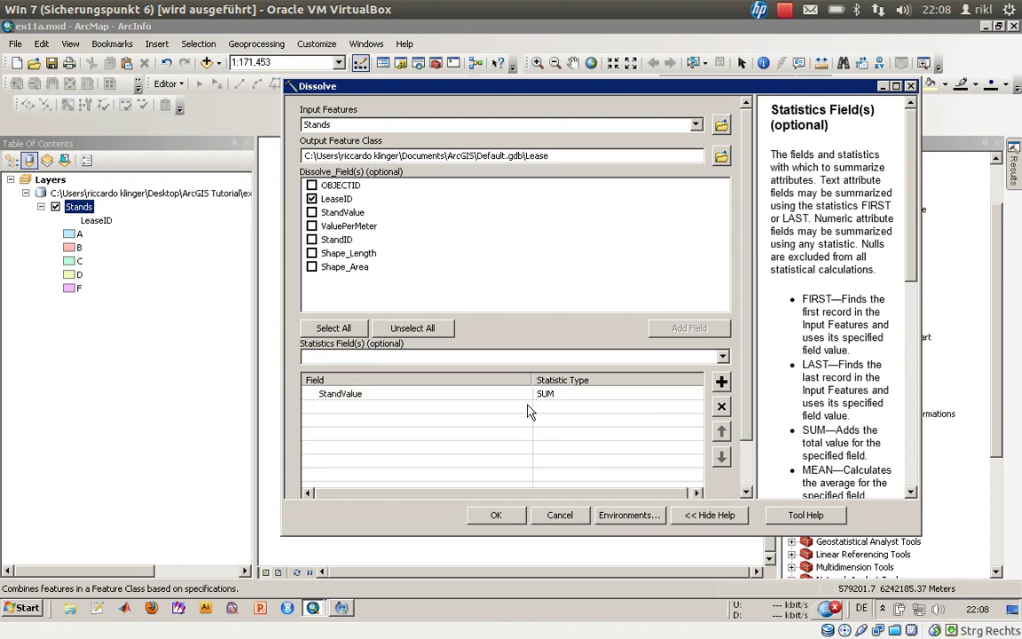
Step: Add a second StandValue statistics row using MEAN
{"action": "left_click", "coordinate": [723, 357]}
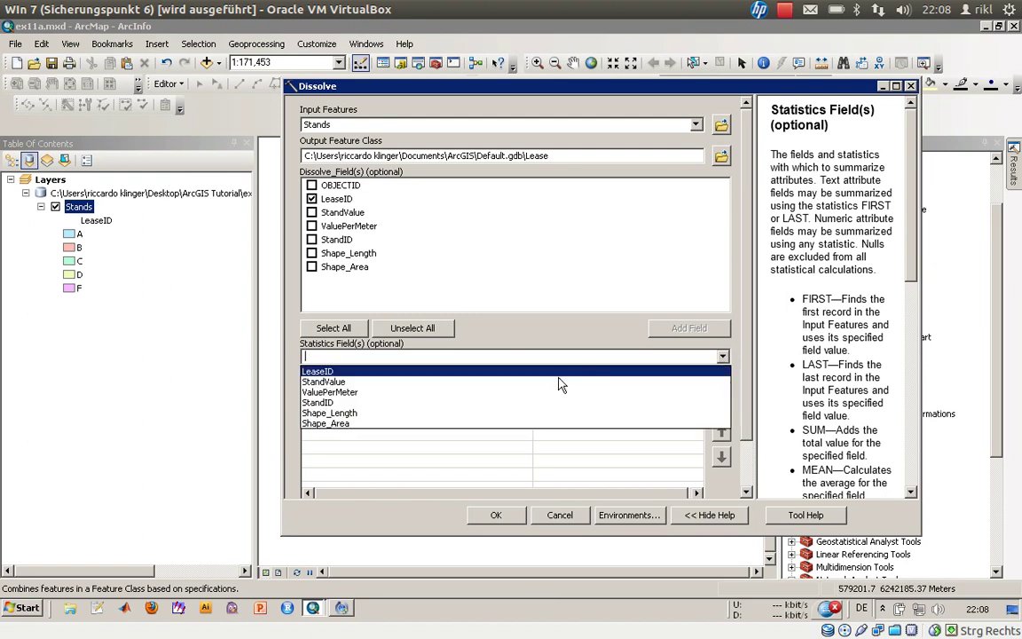
{"action": "left_click", "coordinate": [346, 382]}
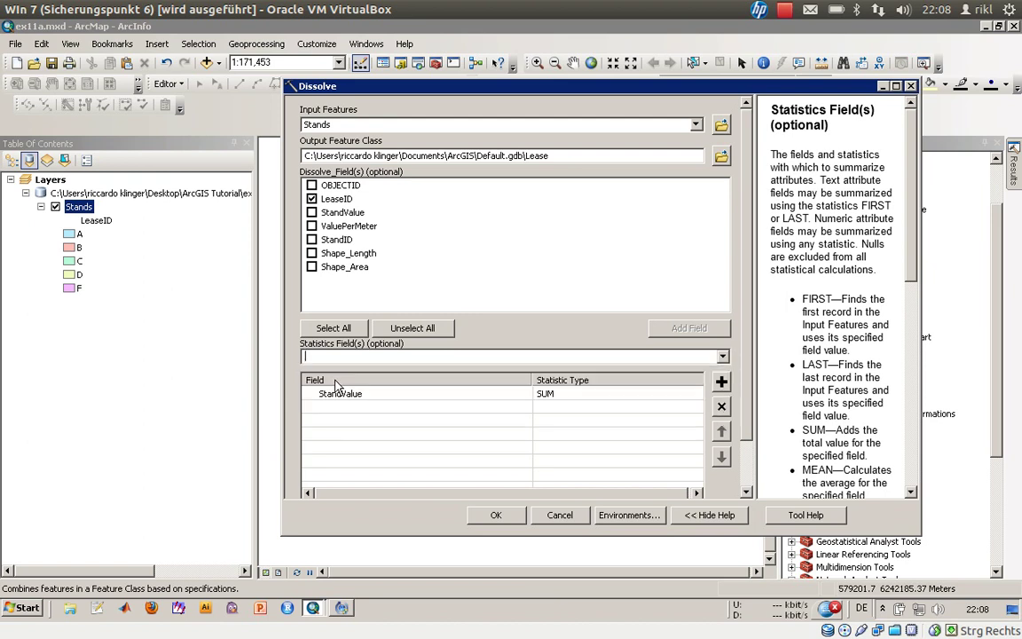
{"action": "left_click", "coordinate": [611, 409]}
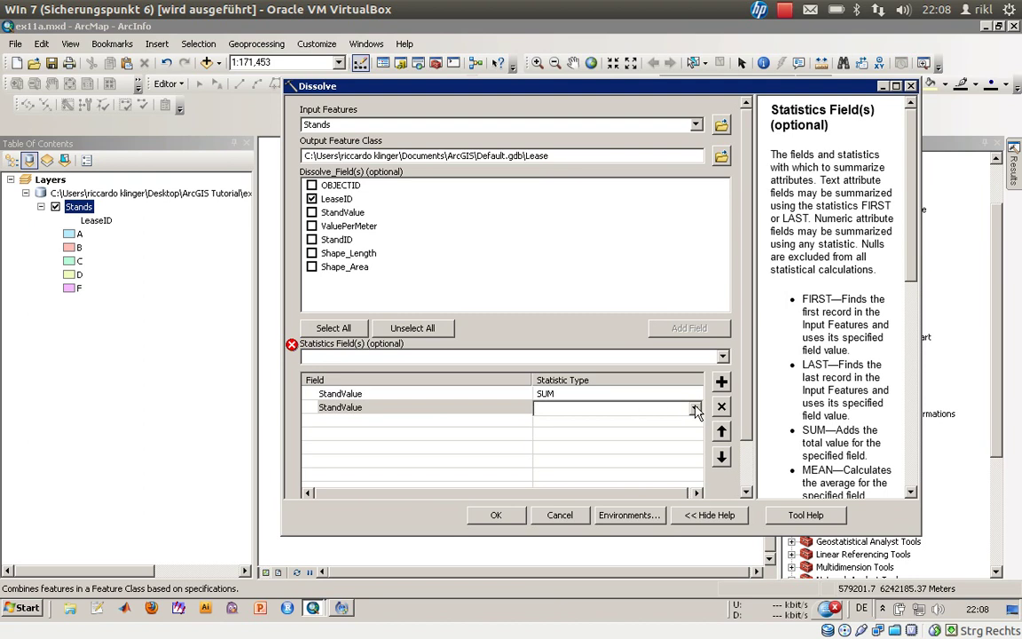
{"action": "left_click", "coordinate": [695, 407]}
{"action": "left_click", "coordinate": [575, 434]}
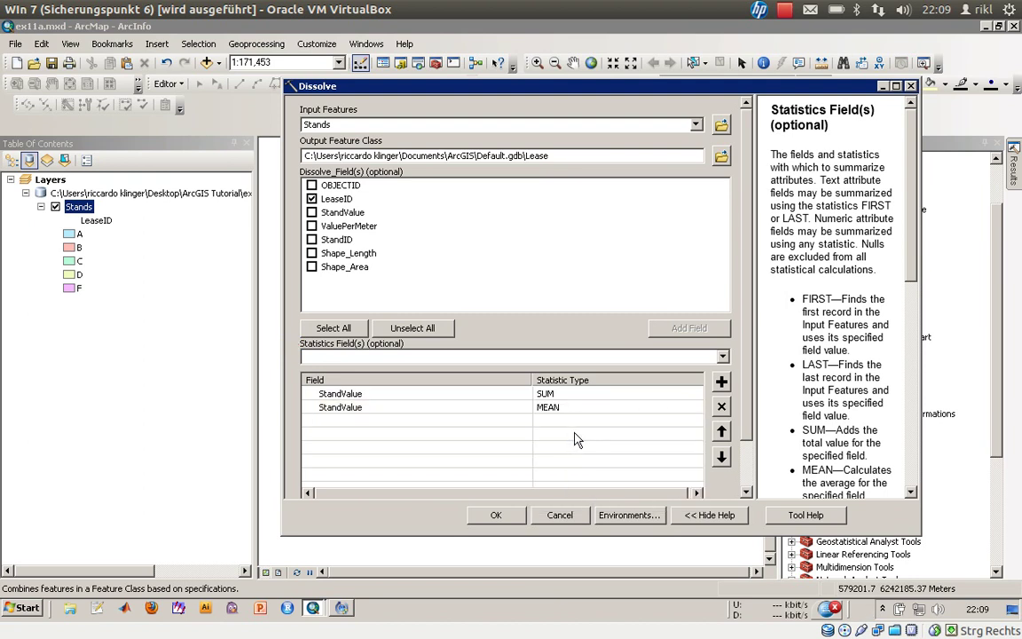
{"action": "left_click", "coordinate": [502, 516]}
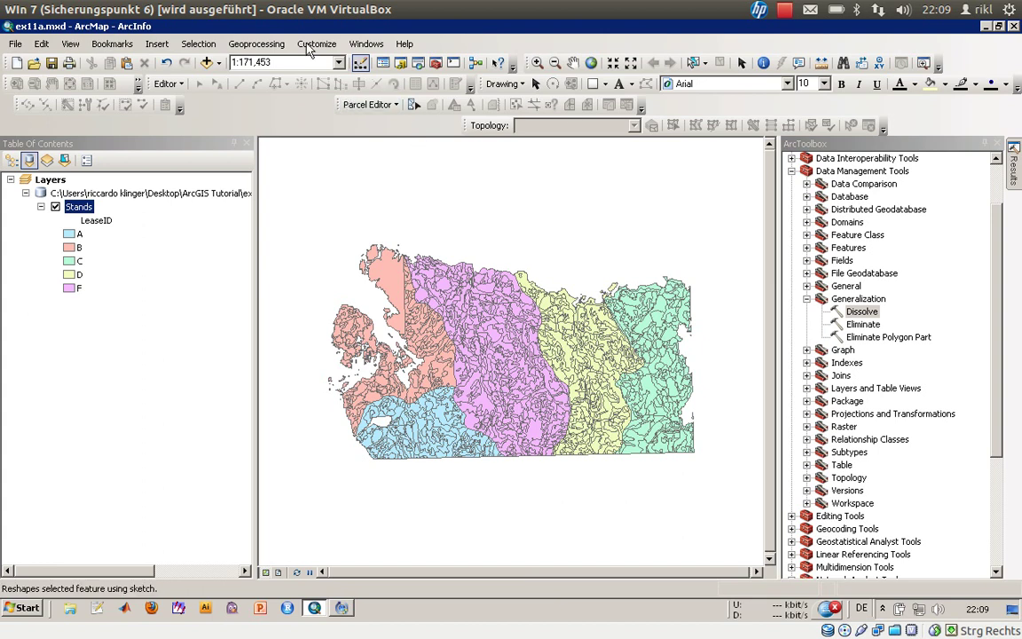
{"action": "left_click", "coordinate": [257, 44]}
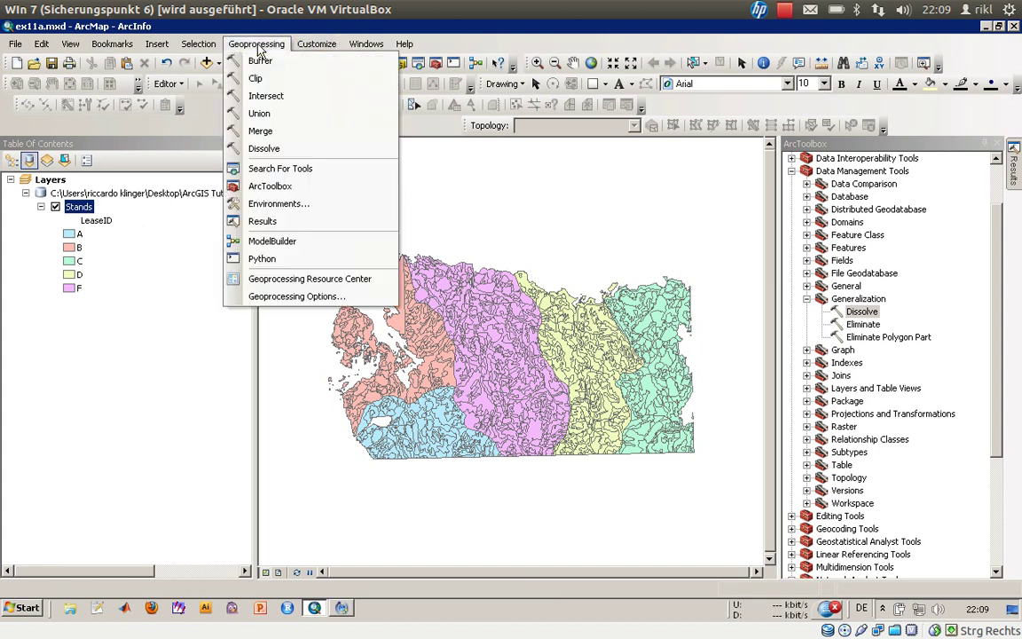
{"action": "left_click", "coordinate": [301, 295]}
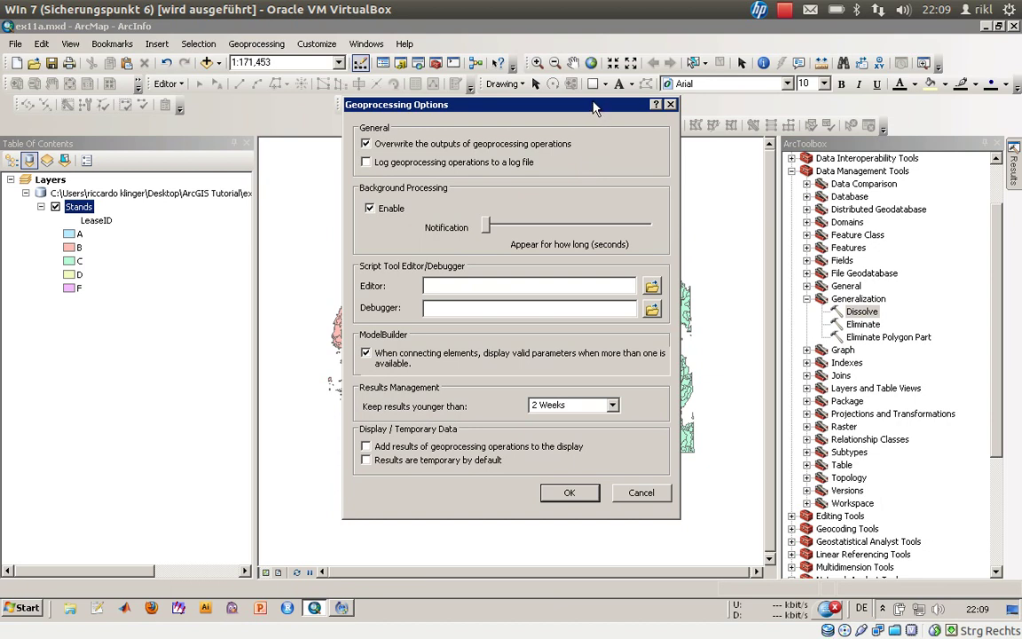
{"action": "left_click", "coordinate": [638, 500]}
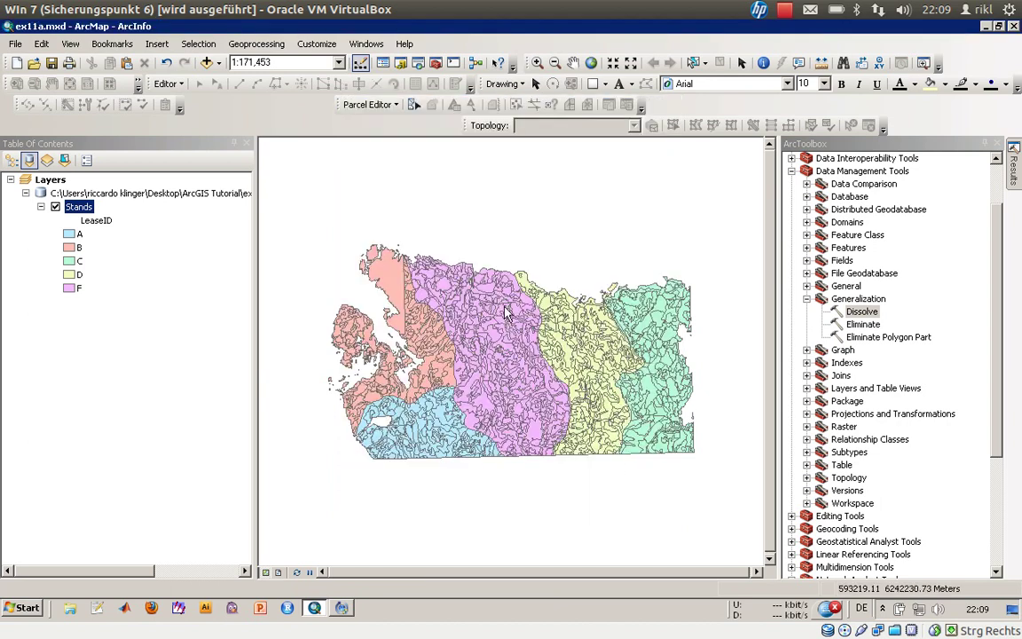
{"action": "left_click", "coordinate": [256, 43]}
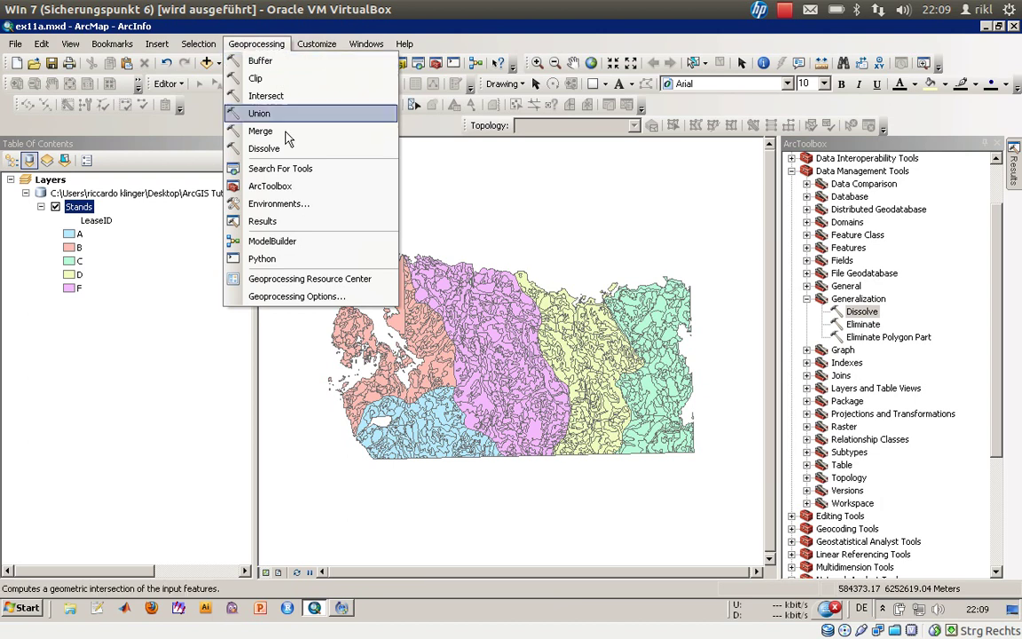
{"action": "left_click", "coordinate": [318, 204]}
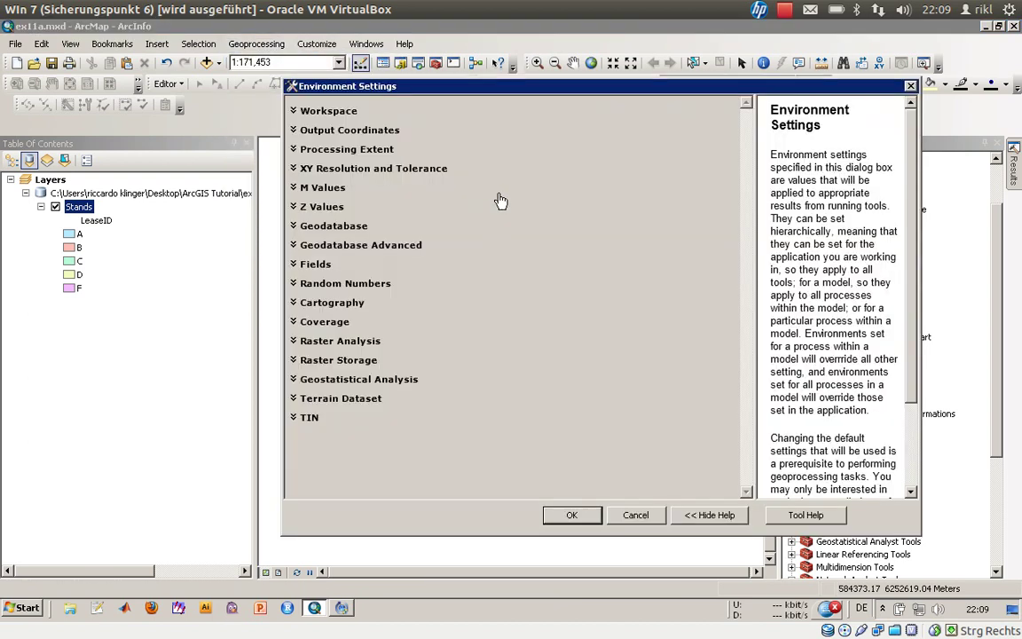
{"action": "left_click", "coordinate": [636, 514]}
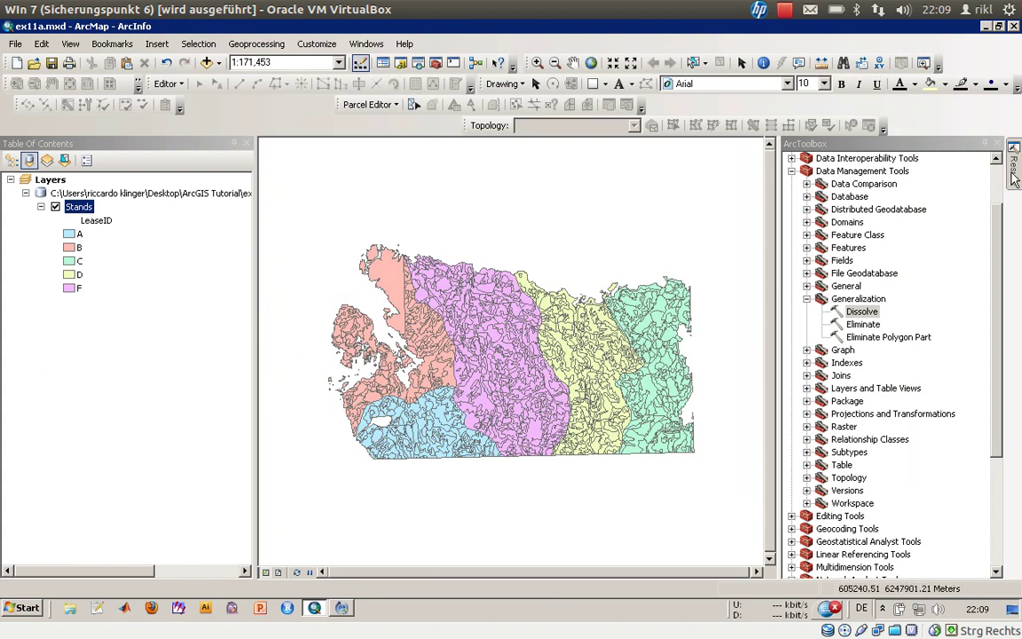
Step: Add the first Dissolve result's Lease output to the display and select the Lease layer
{"action": "mouse_move", "coordinate": [1014, 177]}
{"action": "left_click", "coordinate": [796, 174]}
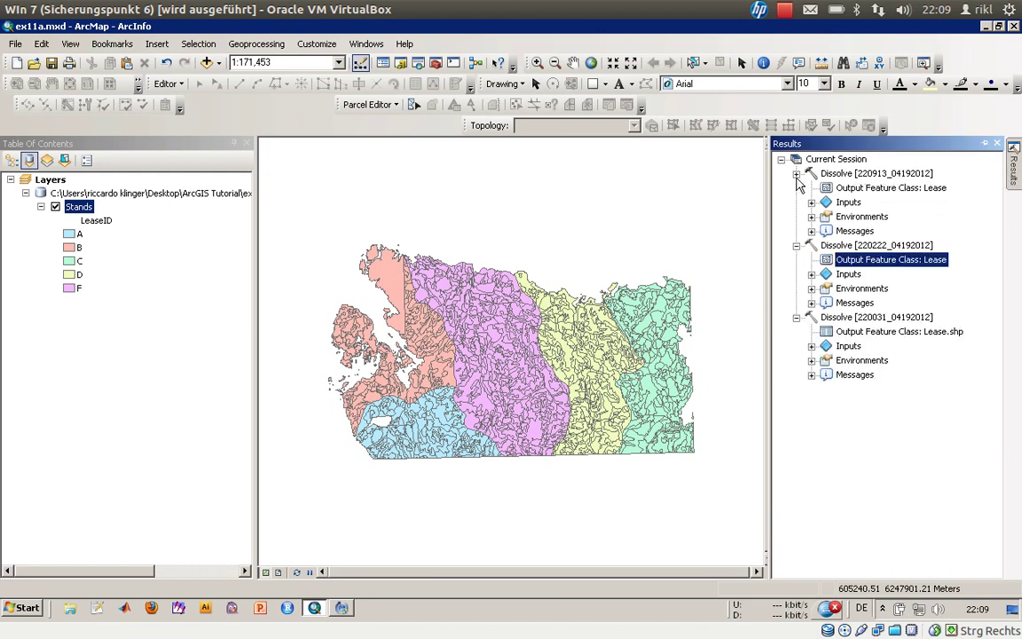
{"action": "right_click", "coordinate": [898, 188]}
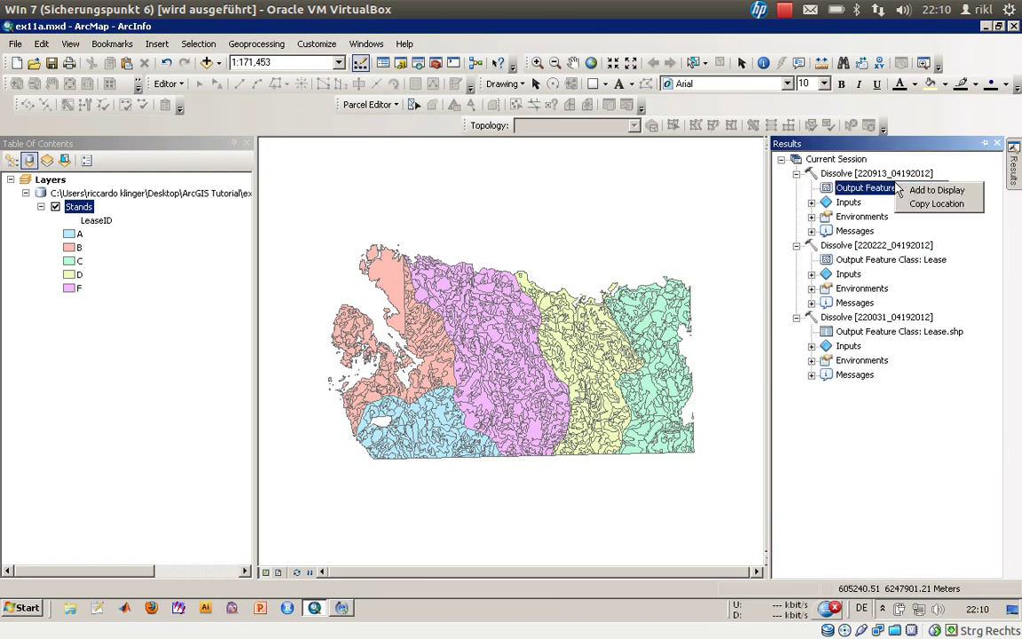
{"action": "left_click", "coordinate": [927, 189]}
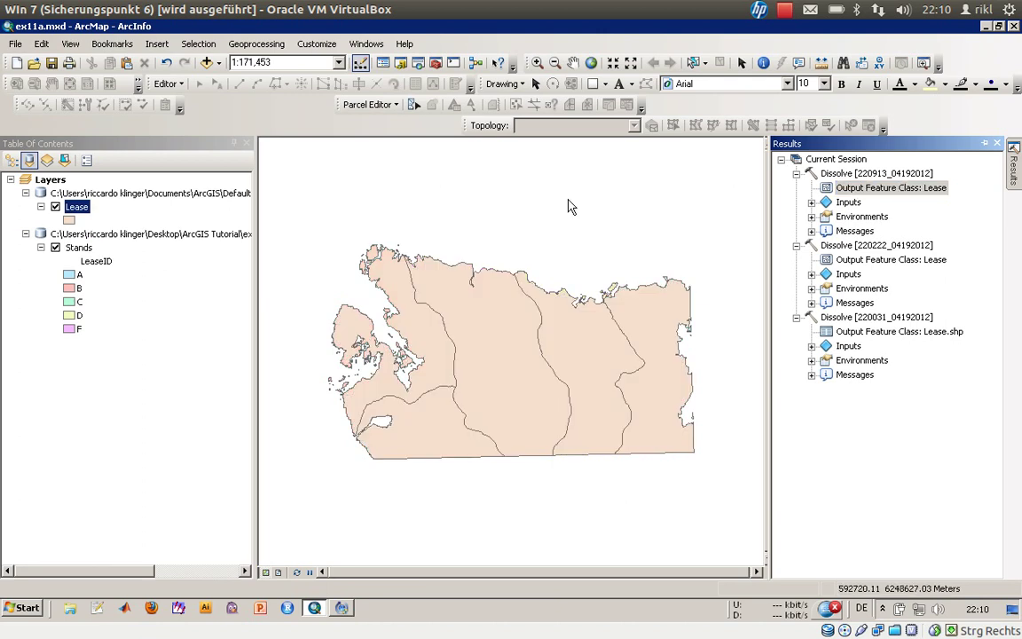
{"action": "left_click", "coordinate": [780, 159]}
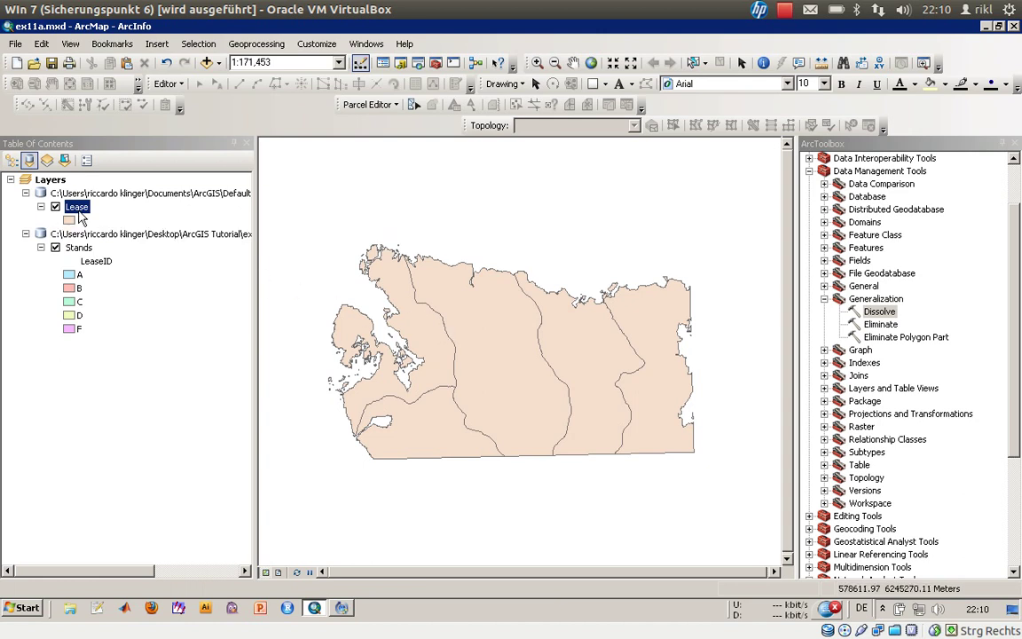
{"action": "left_click", "coordinate": [78, 208]}
{"action": "right_click", "coordinate": [82, 211]}
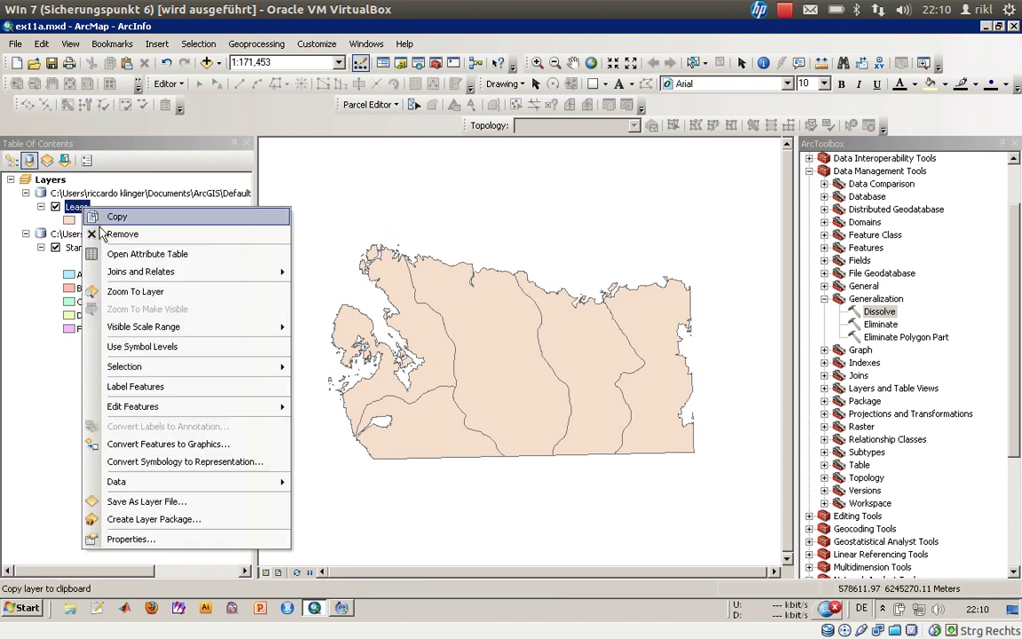
{"action": "left_click", "coordinate": [126, 252]}
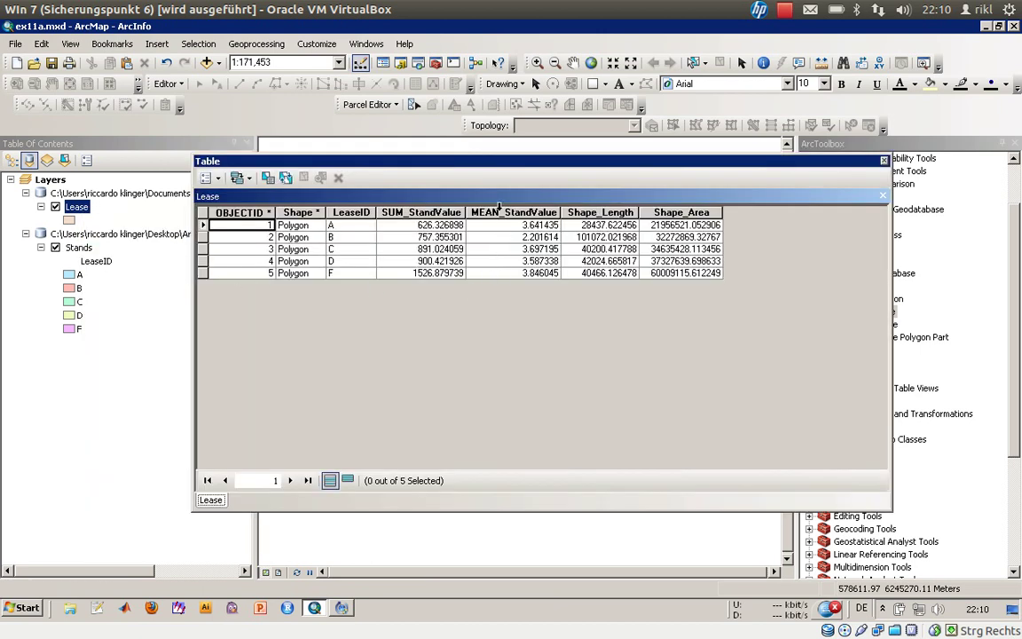
{"action": "left_click_drag", "start_coordinate": [496, 174], "coordinate": [567, 239]}
{"action": "left_click", "coordinate": [617, 292]}
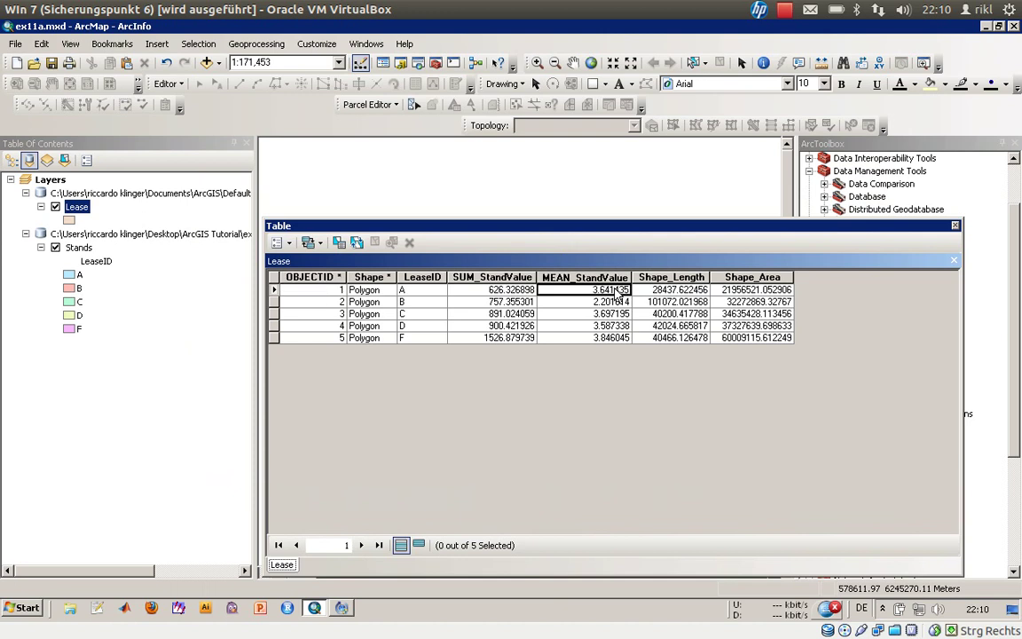
{"action": "key", "text": "Down"}
{"action": "key", "text": "Down"}
{"action": "key", "text": "Down"}
{"action": "key", "text": "Down"}
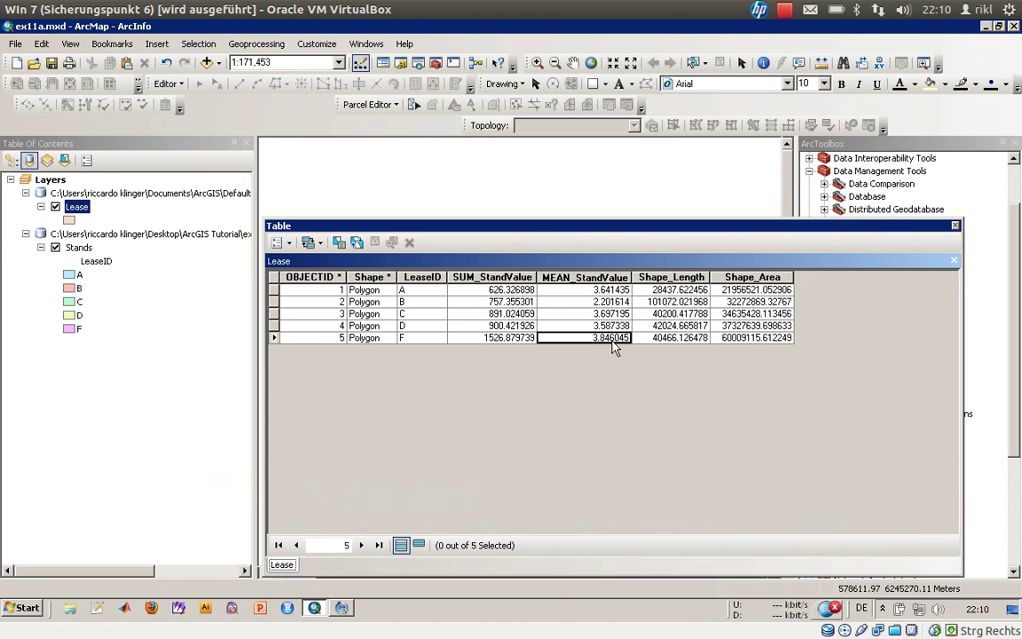
{"action": "key", "text": "Up"}
{"action": "key", "text": "Up"}
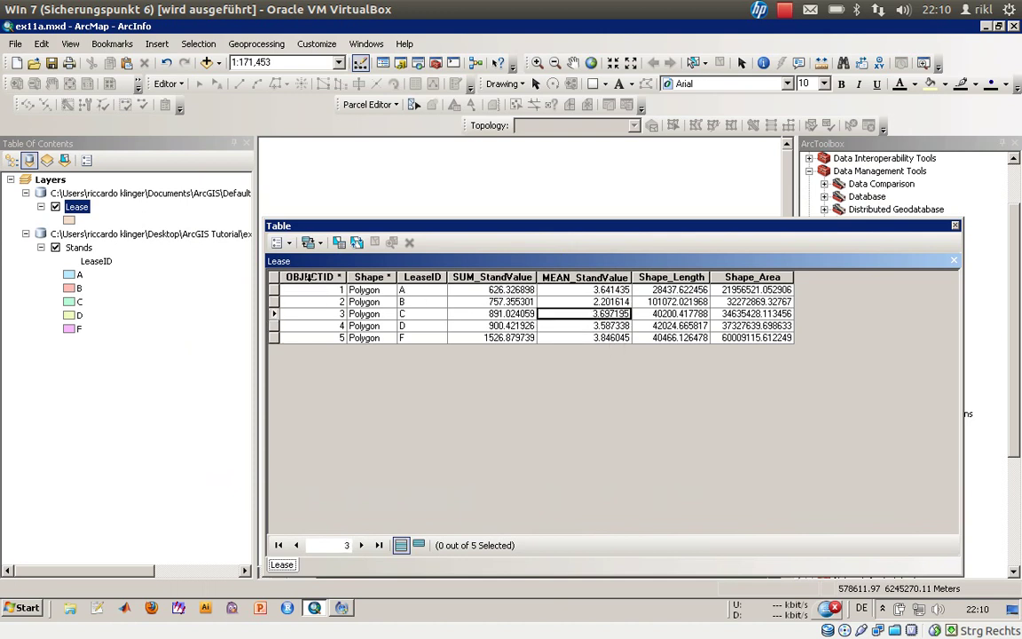
{"action": "left_click", "coordinate": [435, 278]}
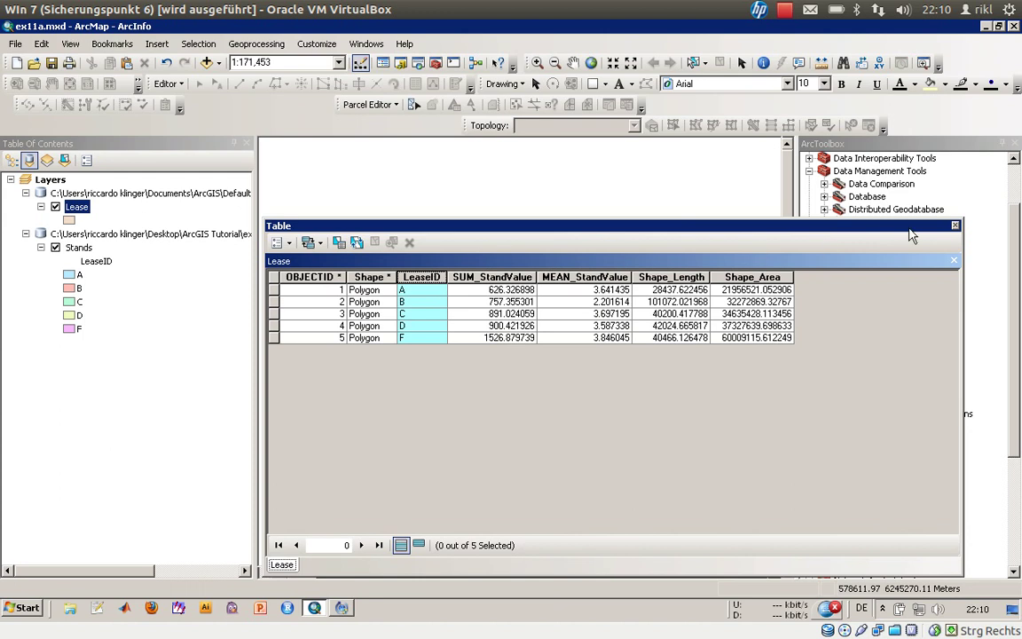
{"action": "left_click", "coordinate": [956, 228]}
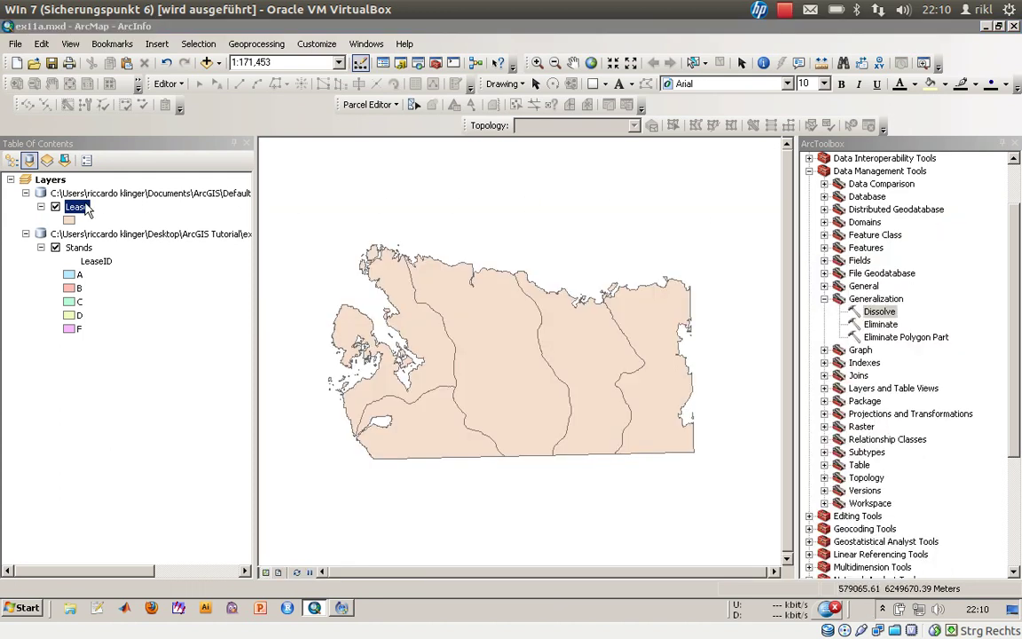
{"action": "double_click", "coordinate": [80, 207]}
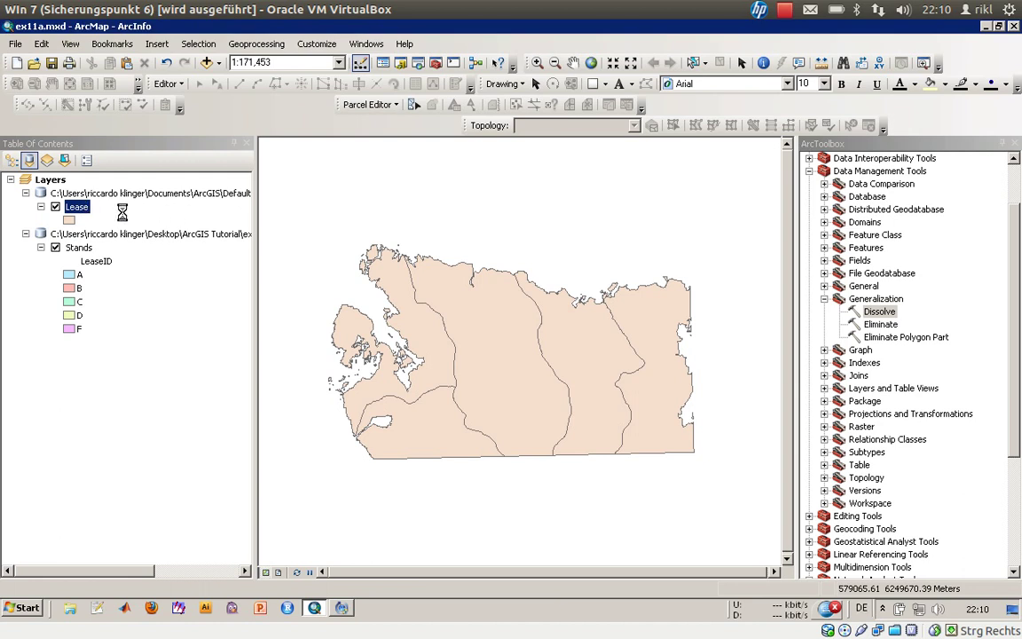
{"action": "left_click", "coordinate": [687, 99]}
{"action": "right_click", "coordinate": [77, 207]}
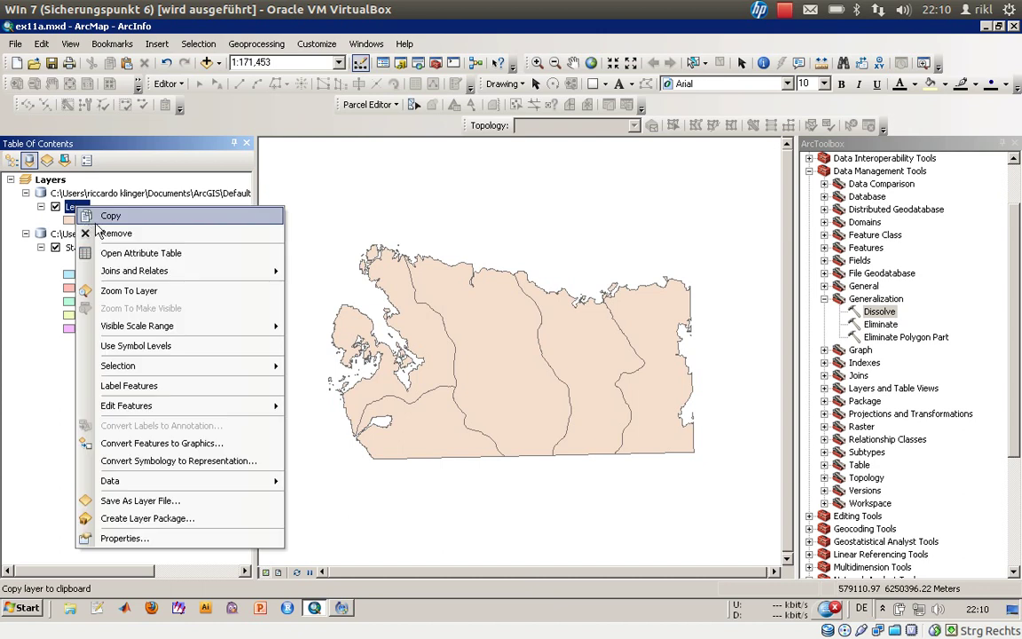
{"action": "left_click", "coordinate": [111, 253]}
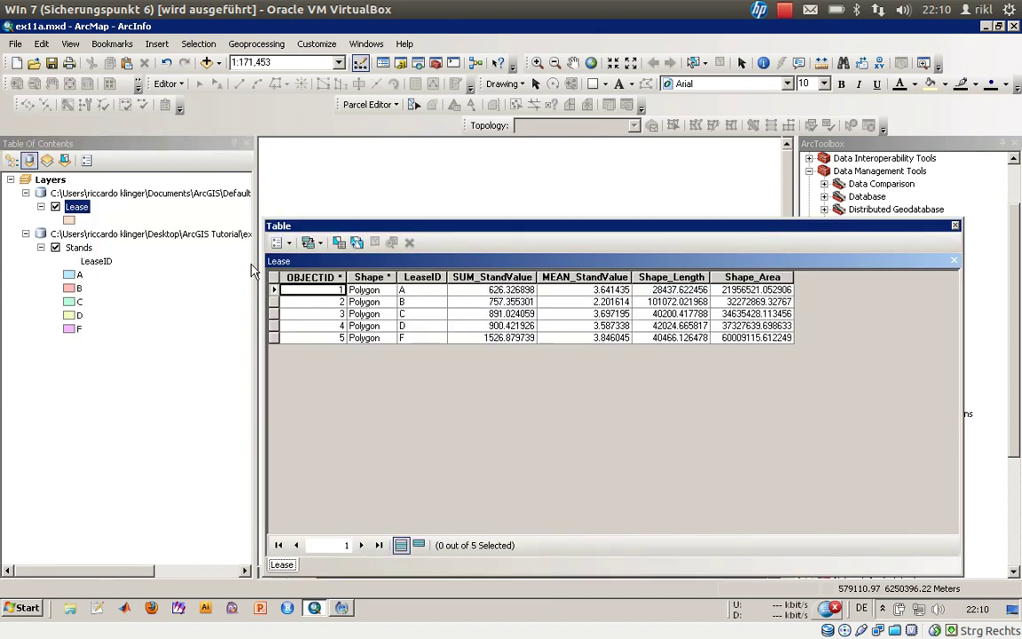
{"action": "left_click", "coordinate": [763, 277]}
{"action": "left_click", "coordinate": [669, 277], "text": "ctrl"}
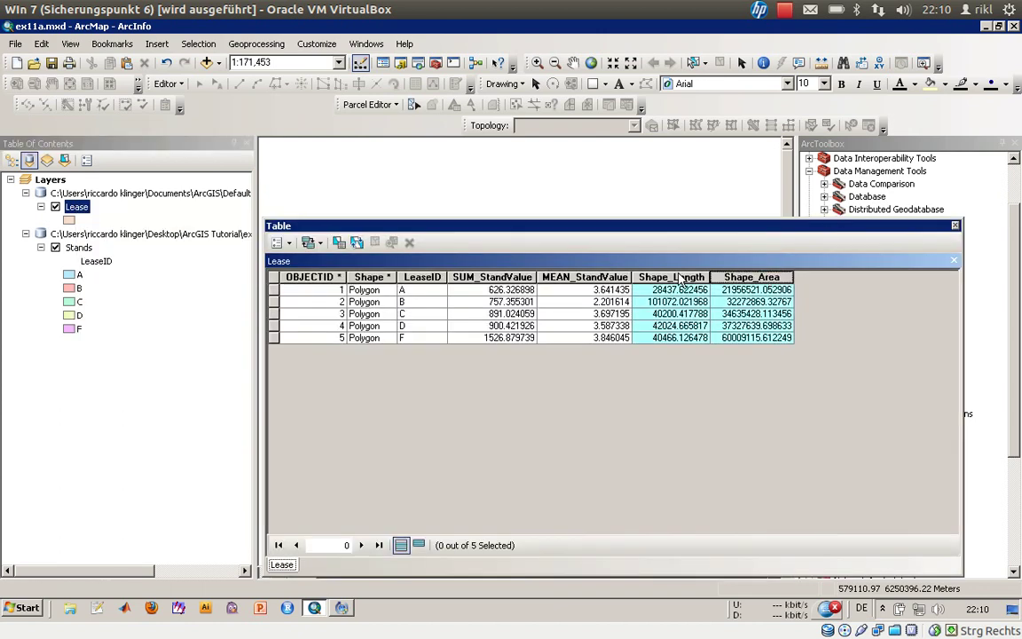
{"action": "left_click", "coordinate": [76, 249]}
{"action": "right_click", "coordinate": [78, 249]}
{"action": "left_click", "coordinate": [115, 296]}
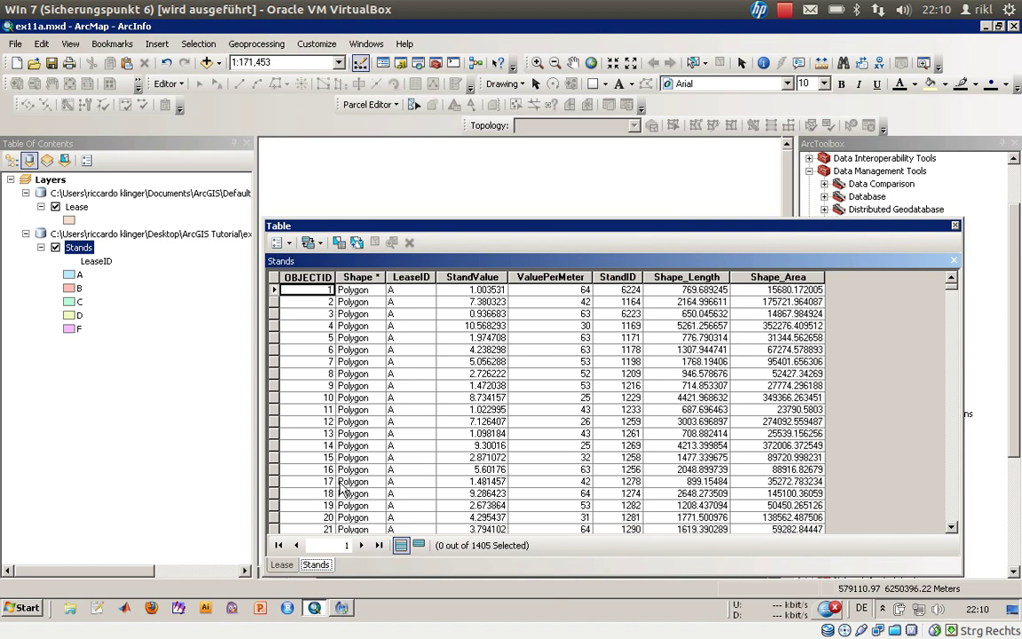
{"action": "left_click", "coordinate": [281, 565]}
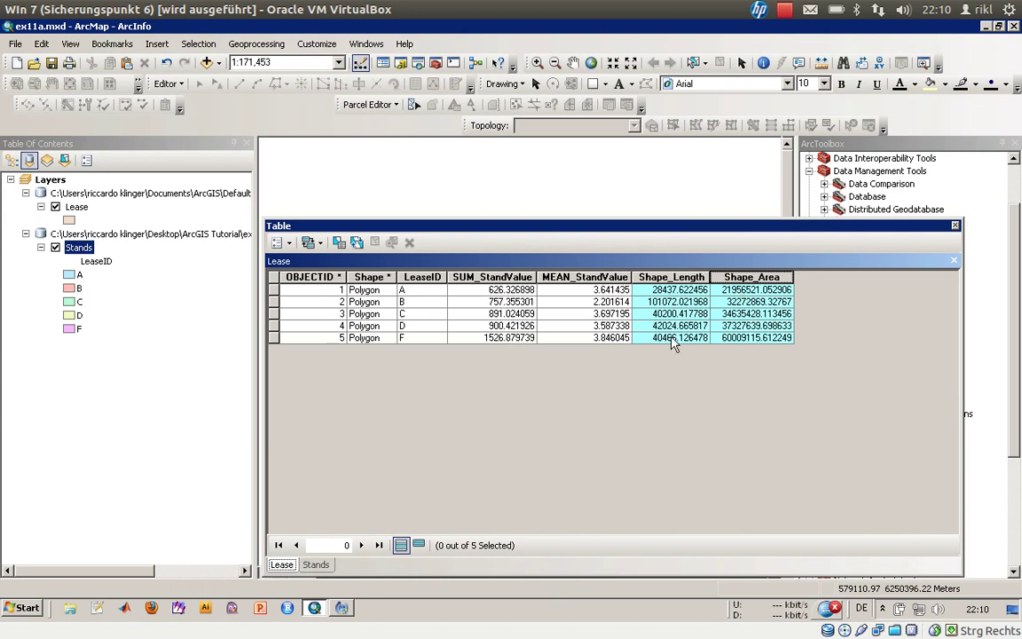
{"action": "left_click", "coordinate": [955, 227]}
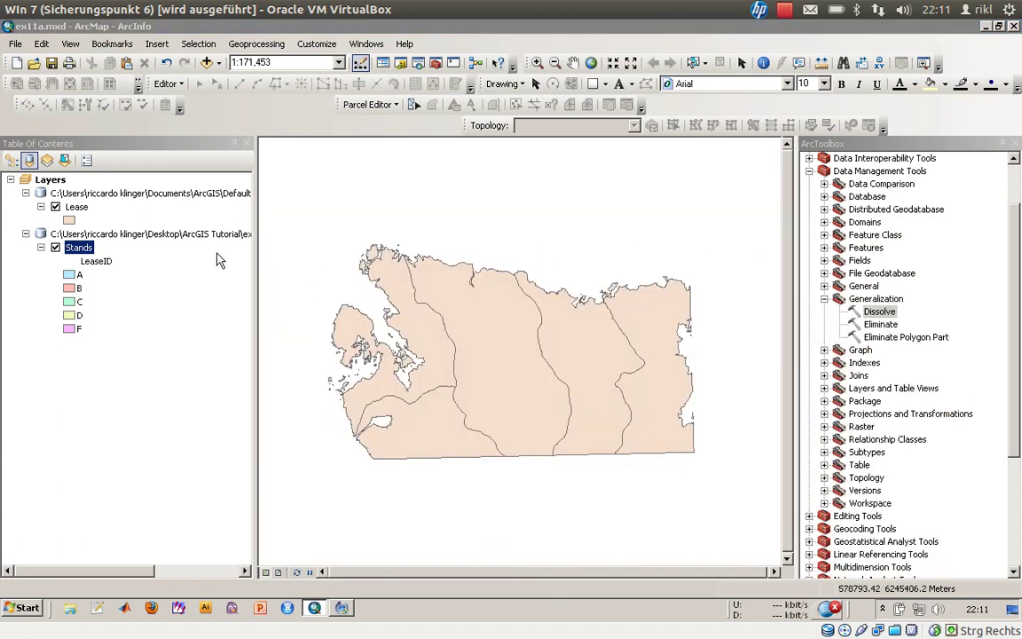
Step: Symbolize Lease by Categories > Unique values on LeaseID with all values added
{"action": "left_click", "coordinate": [69, 220]}
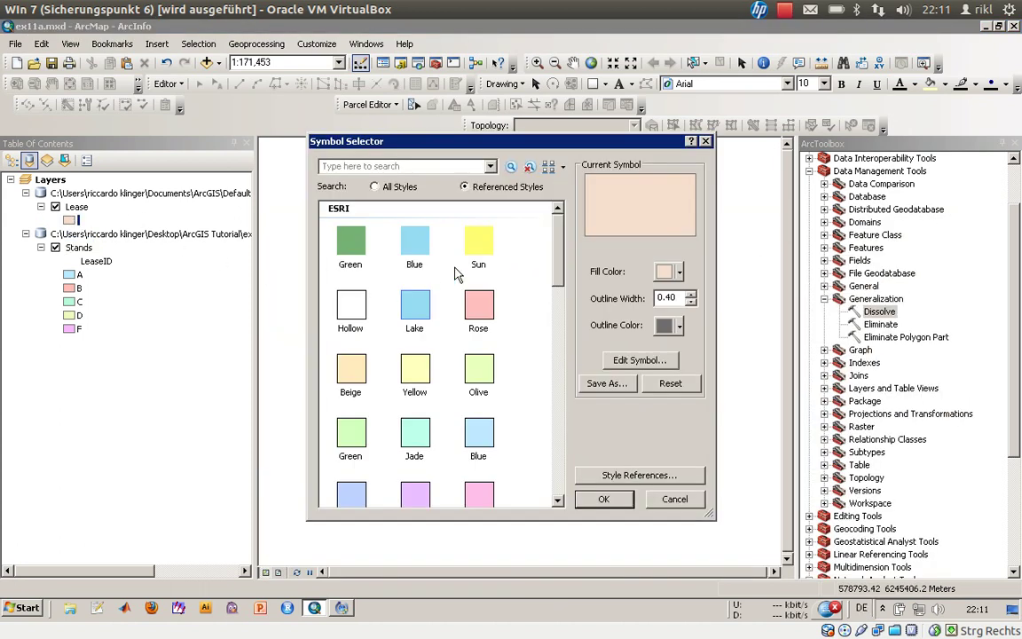
{"action": "left_click", "coordinate": [603, 499]}
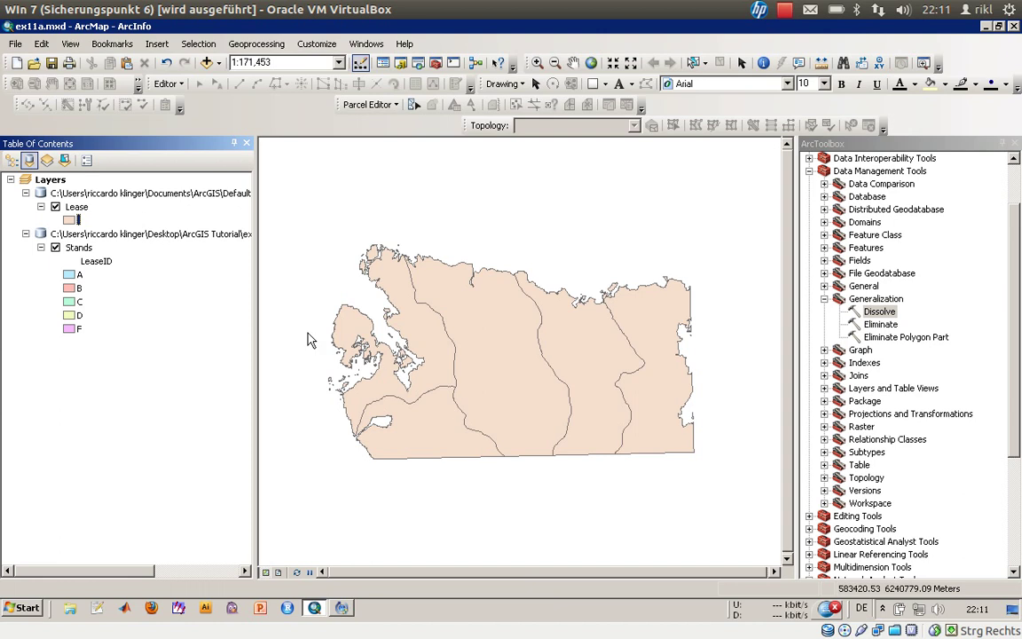
{"action": "double_click", "coordinate": [77, 207]}
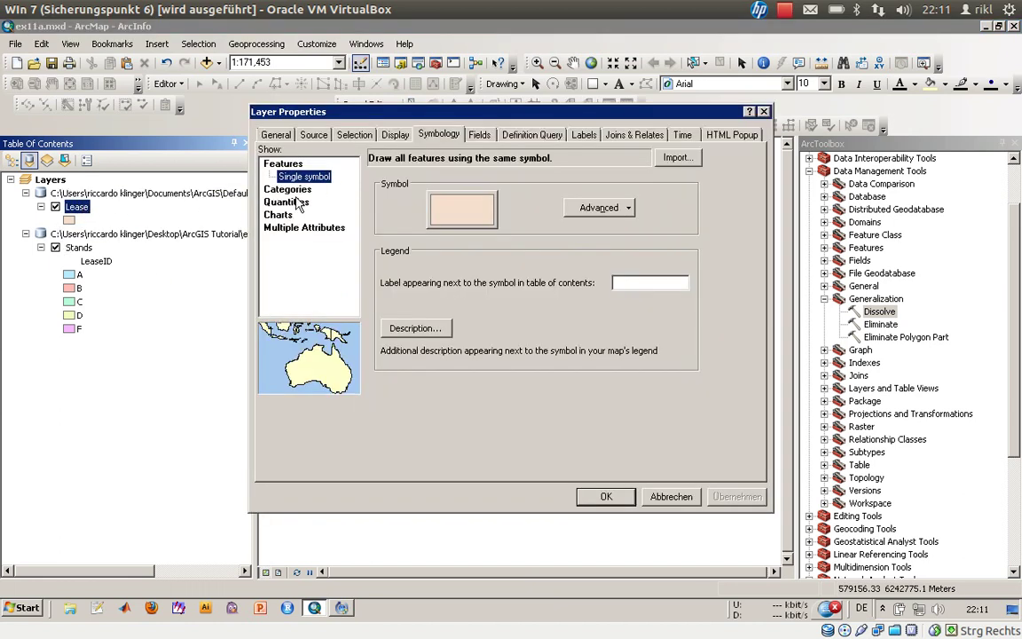
{"action": "left_click", "coordinate": [284, 203]}
{"action": "left_click", "coordinate": [284, 177]}
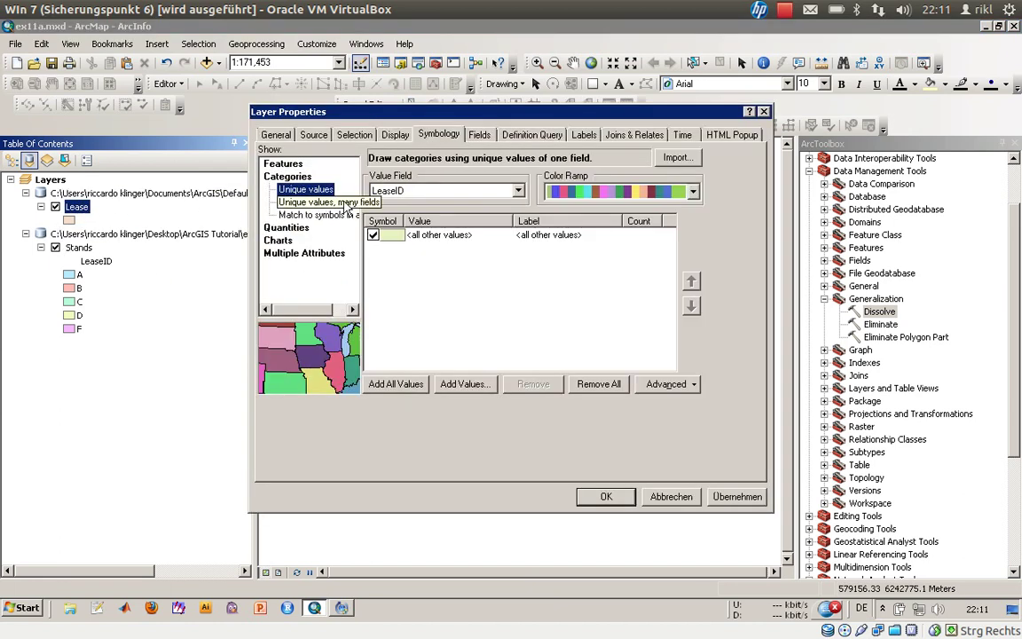
{"action": "left_click", "coordinate": [450, 191]}
{"action": "left_click", "coordinate": [400, 204]}
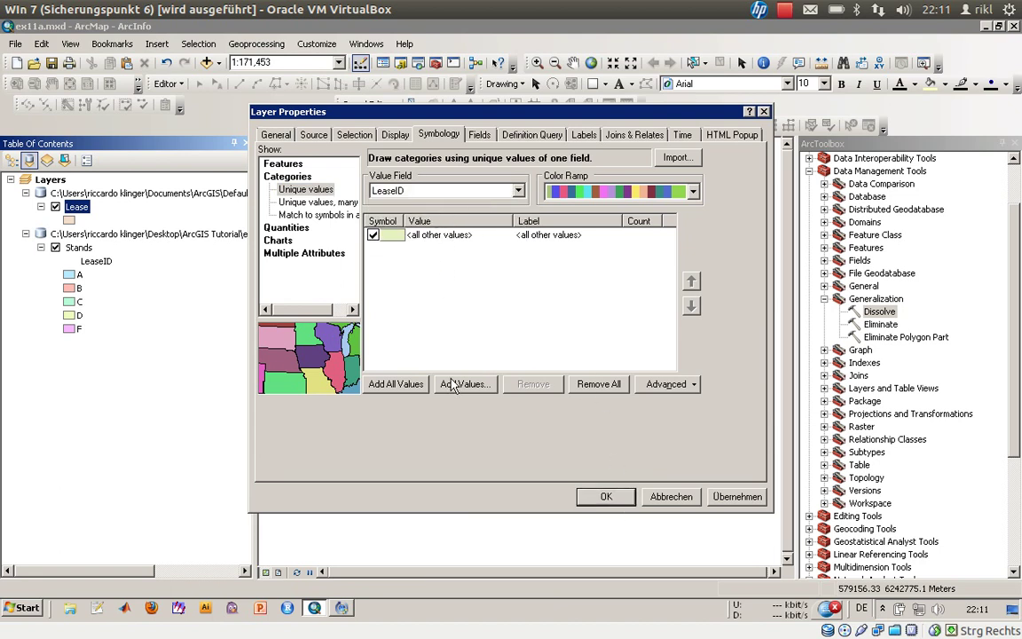
{"action": "left_click", "coordinate": [396, 383]}
{"action": "left_click", "coordinate": [604, 502]}
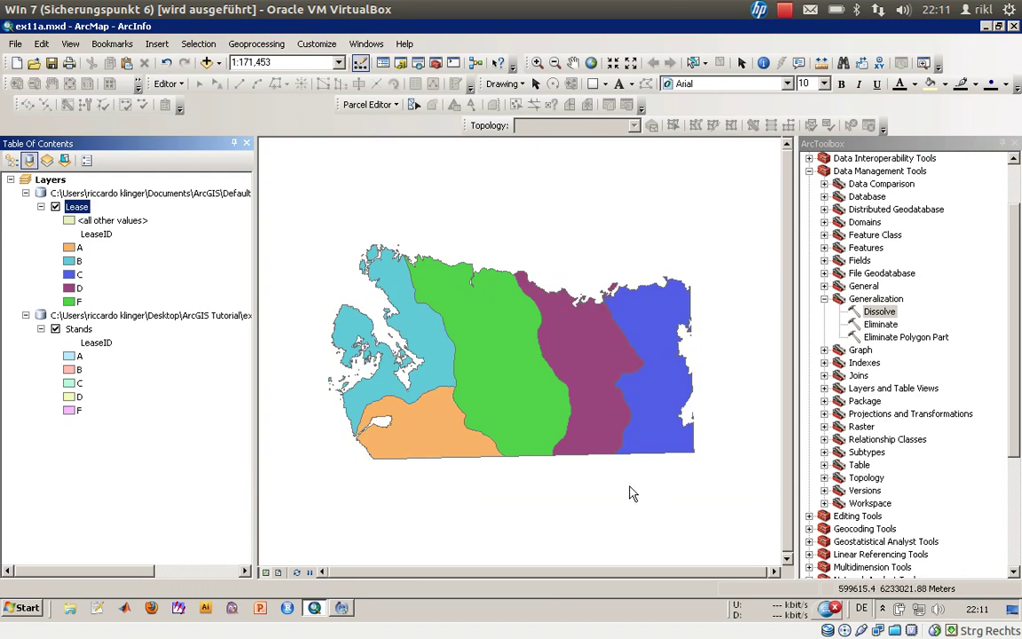